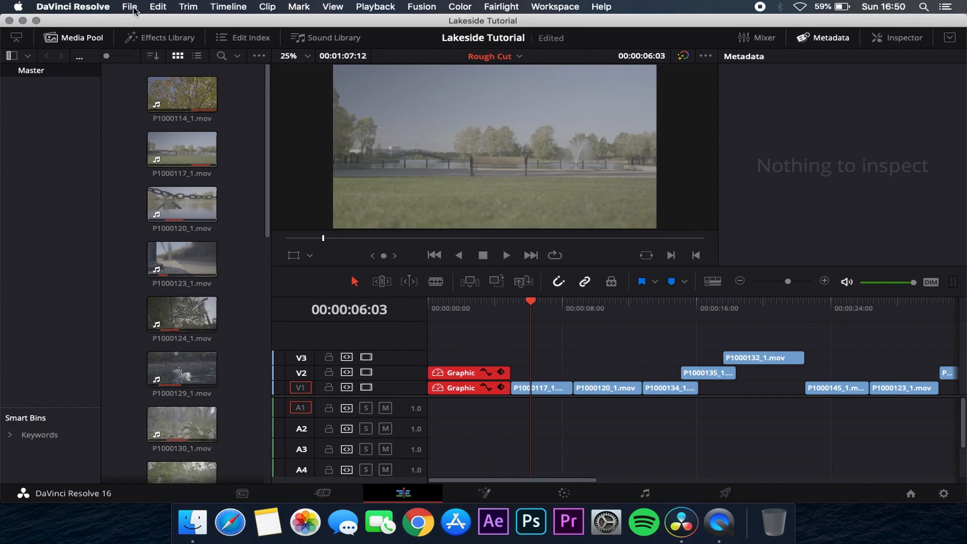
scroll(151, 141, down, 10)
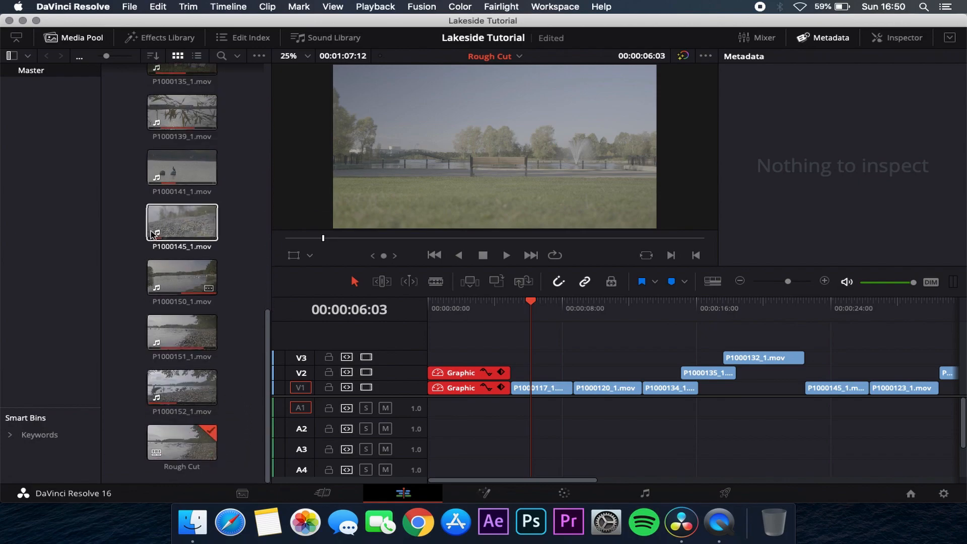
click(132, 7)
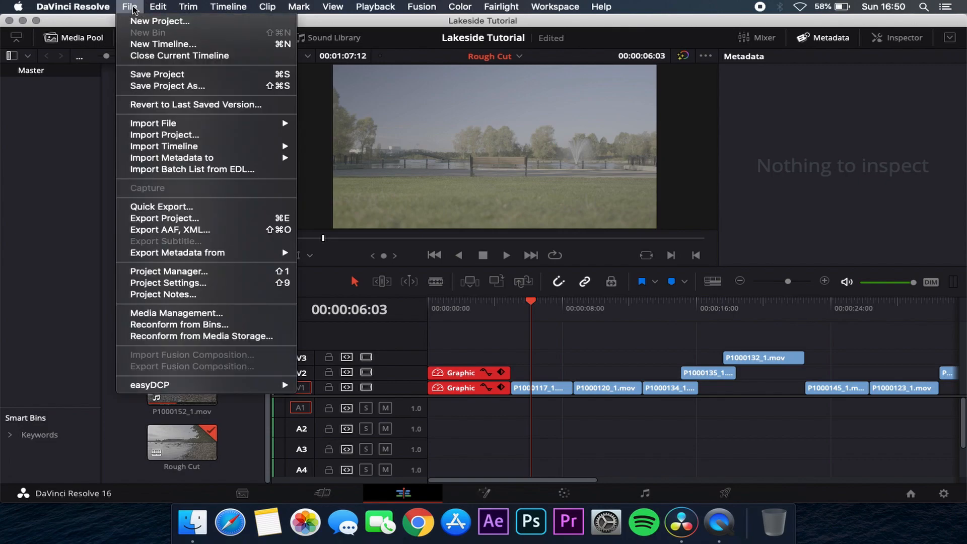
mouse_move(184, 149)
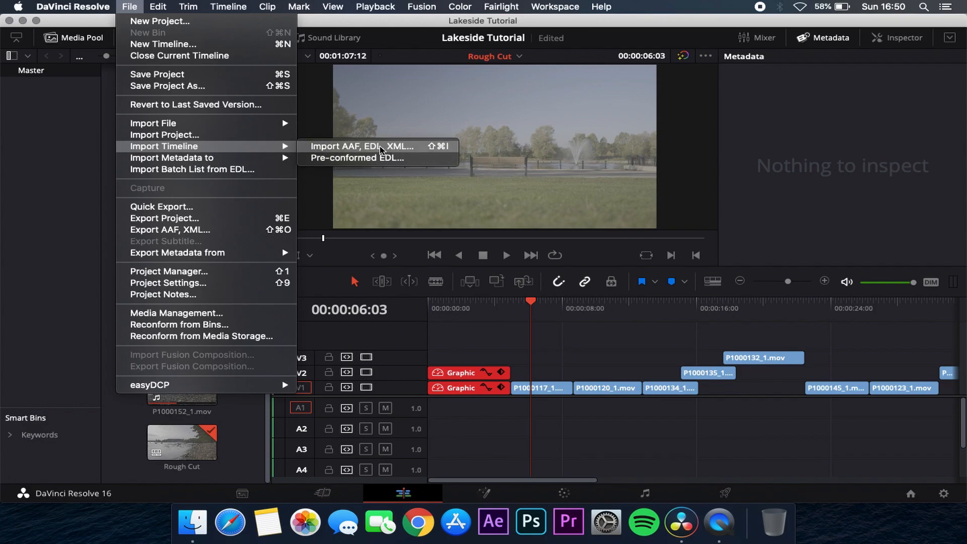
click(535, 306)
Switch to the Color page for the park bench clip and show its video scope as a Waveform
click(549, 493)
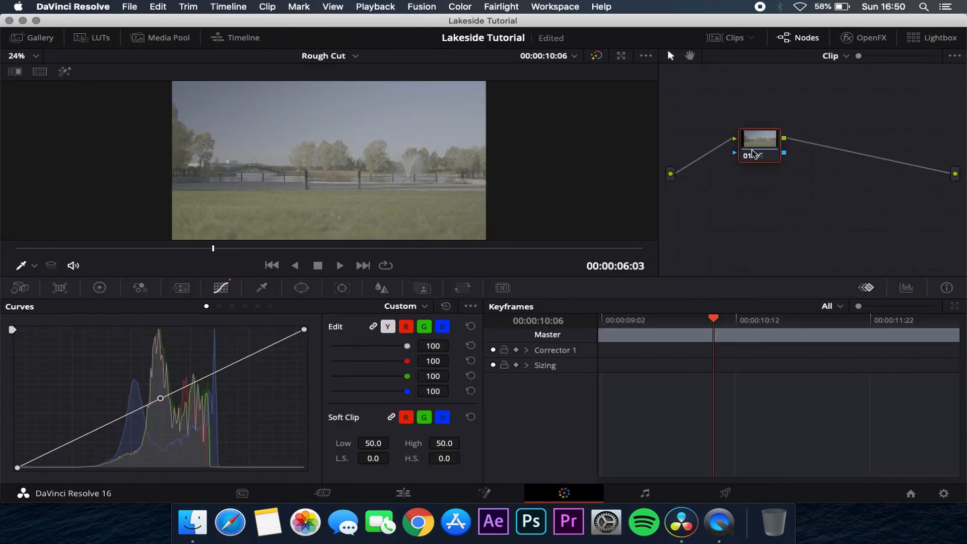
click(732, 37)
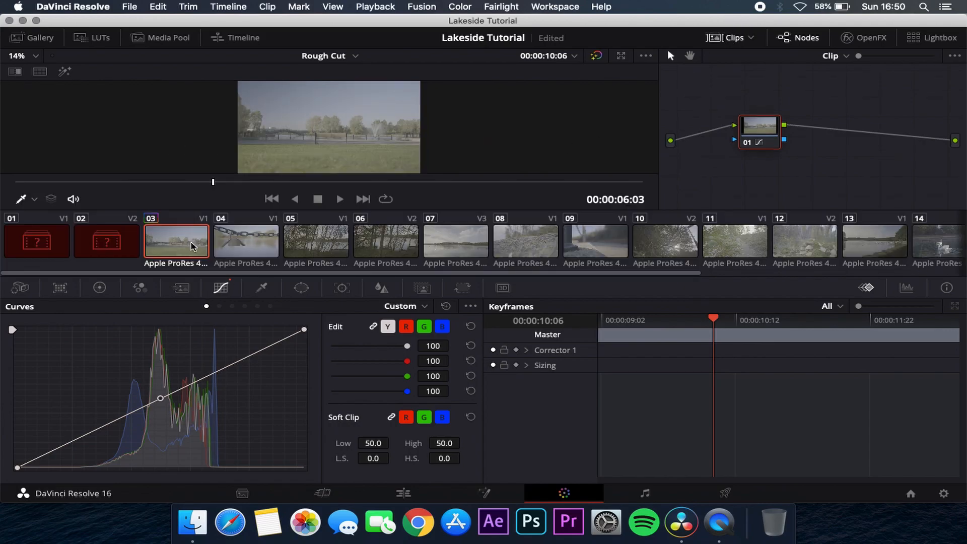
click(725, 38)
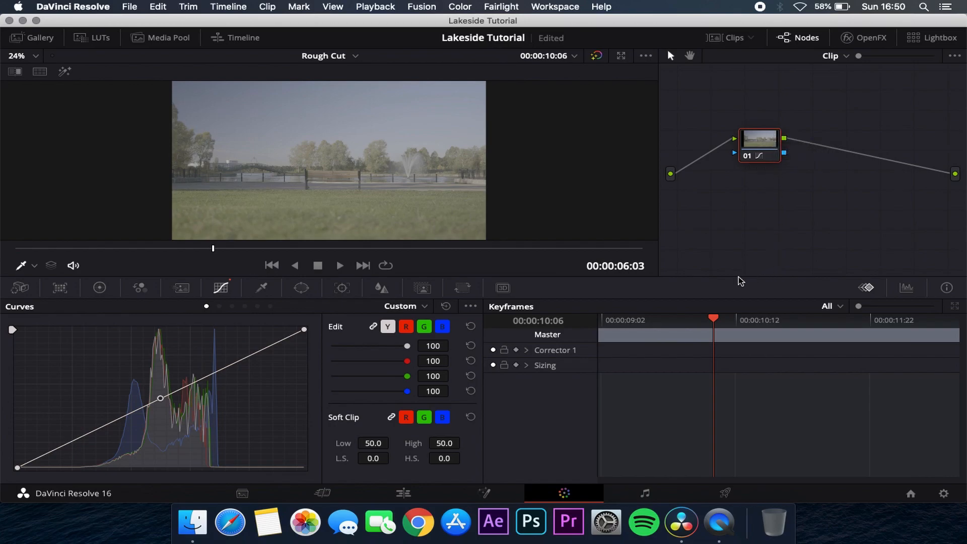
click(908, 288)
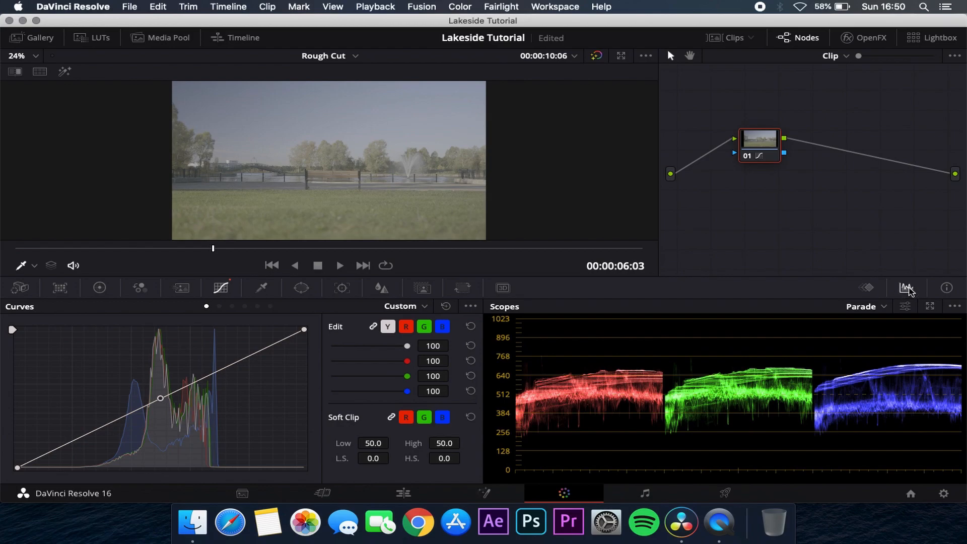
click(882, 307)
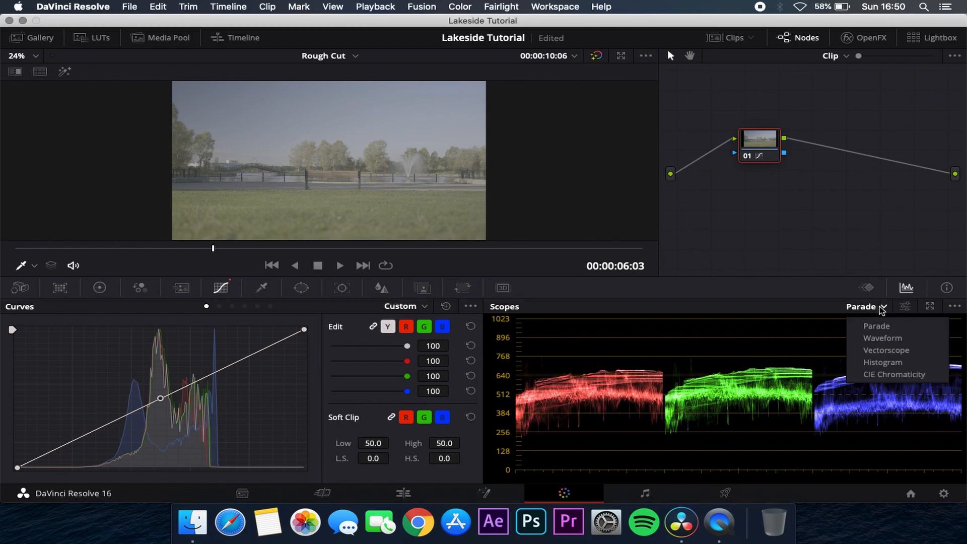
click(881, 339)
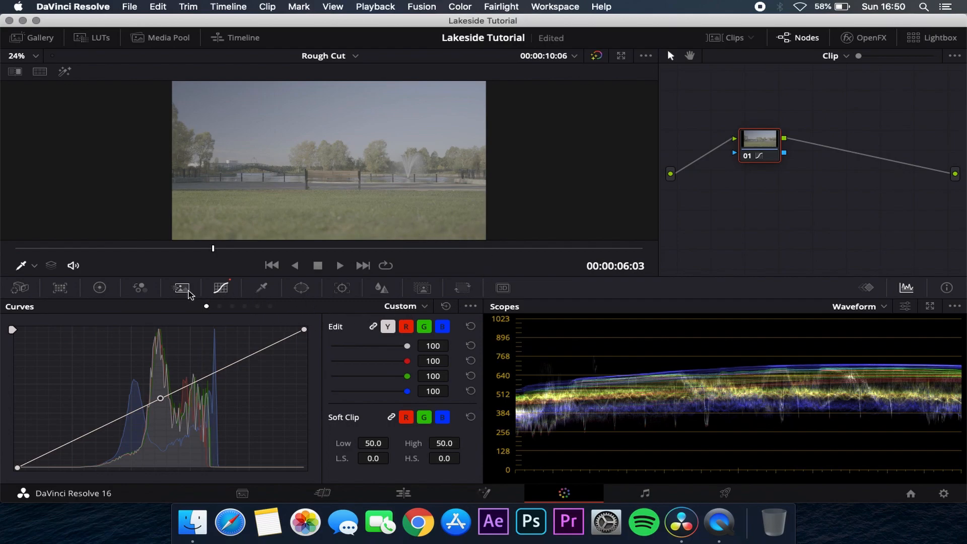
On node 01, set the primary color wheels to Lift -0.14, Gamma -0.11 and Gain 1.37
click(219, 306)
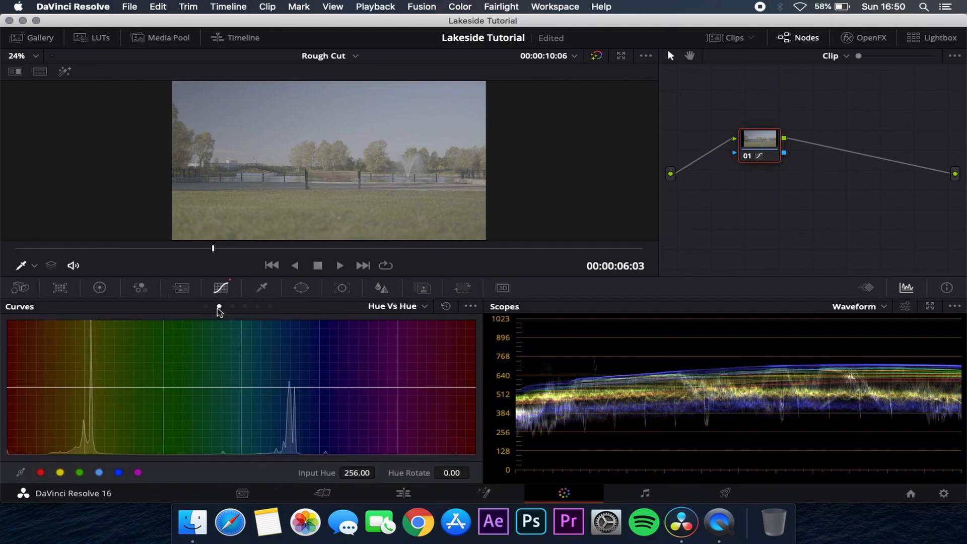
click(140, 288)
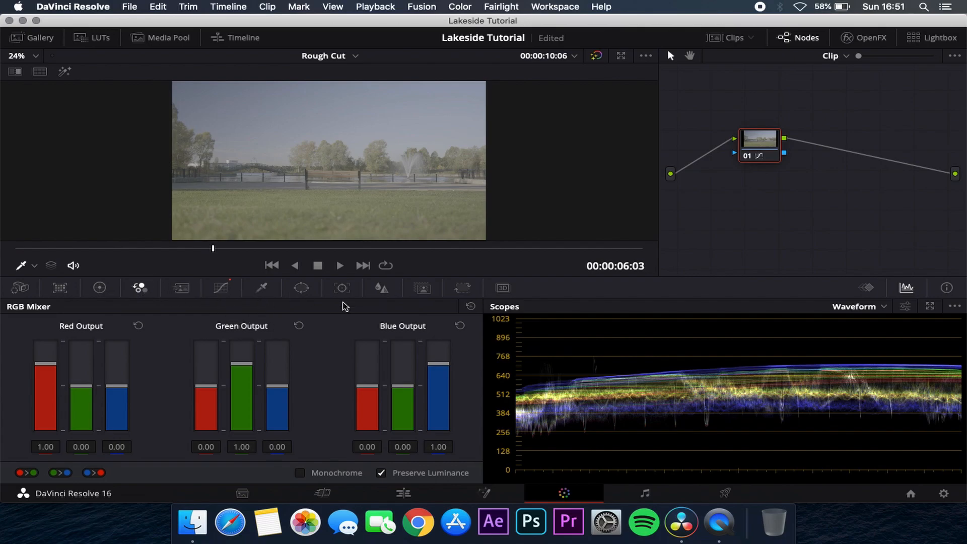
click(111, 291)
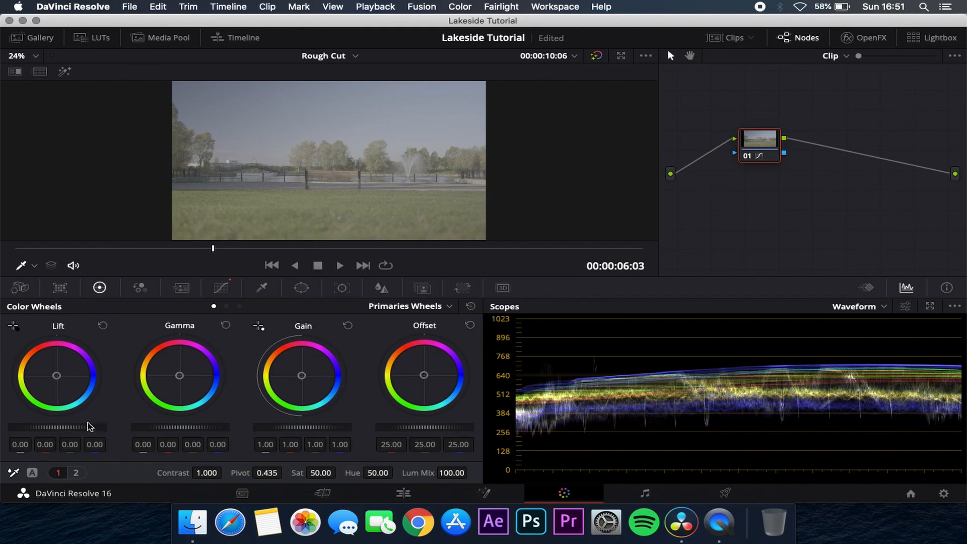
drag(72, 432, 43, 428)
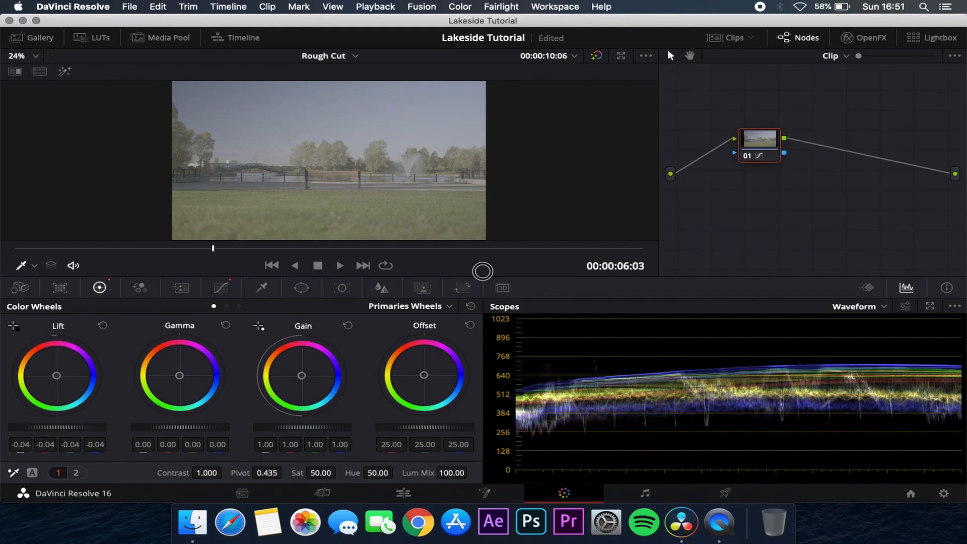
mouse_move(396, 261)
mouse_down()
mouse_move(316, 260)
mouse_move(426, 246)
mouse_move(382, 250)
mouse_up()
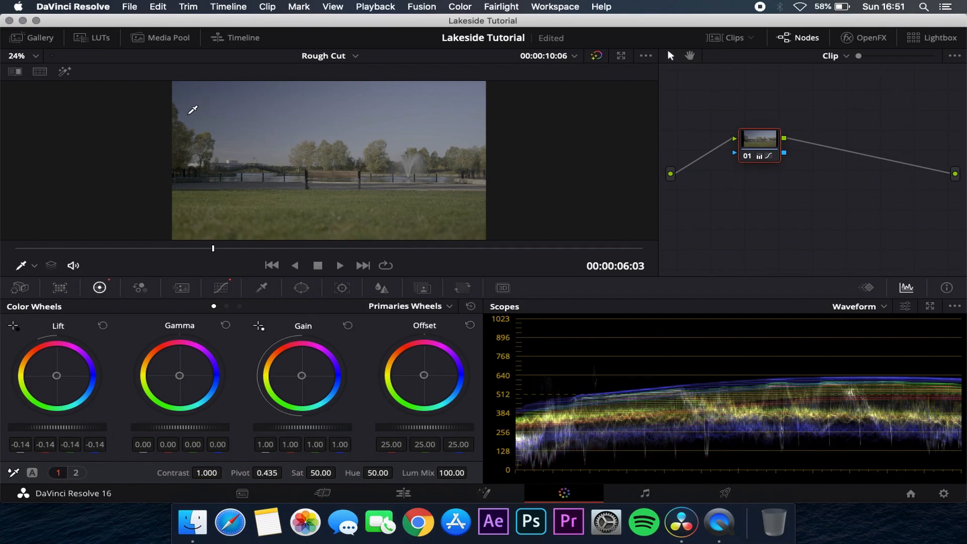
drag(287, 430, 502, 406)
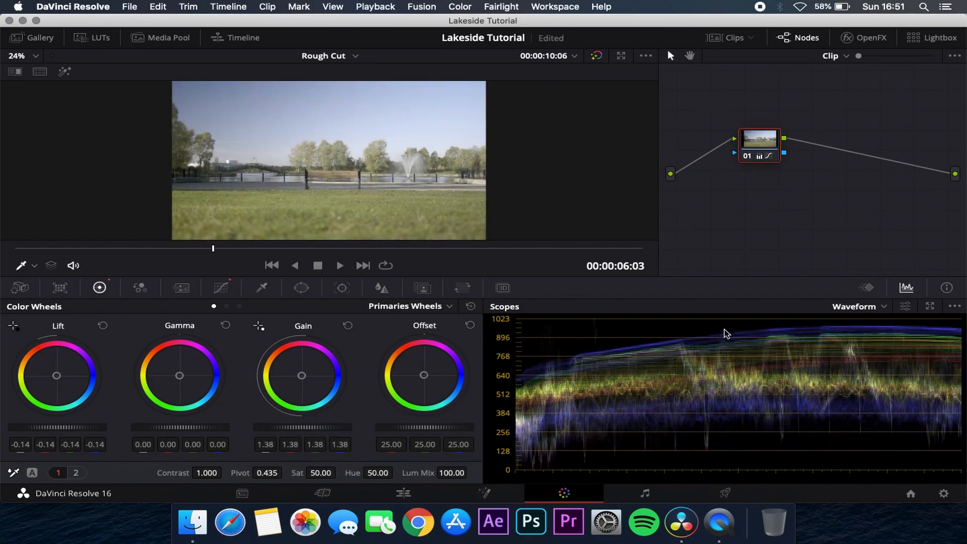
drag(216, 428, 415, 250)
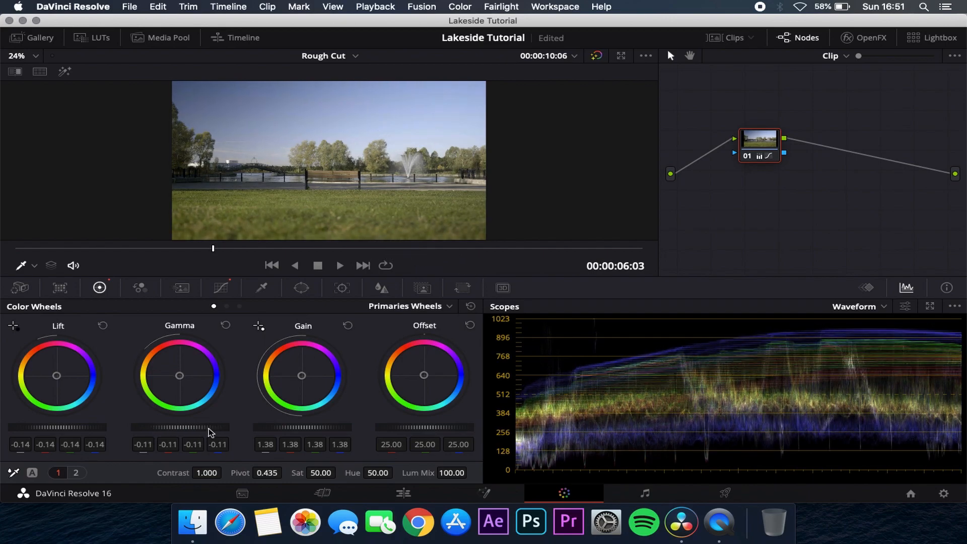
drag(291, 431, 266, 425)
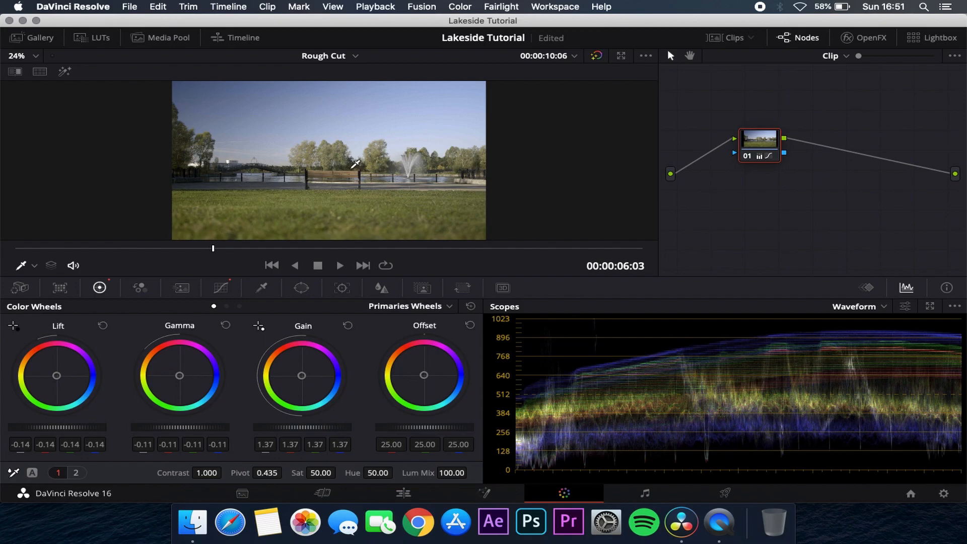
Examine the corrected park shot in the full-screen viewer and return to the grading layout
key(super+f)
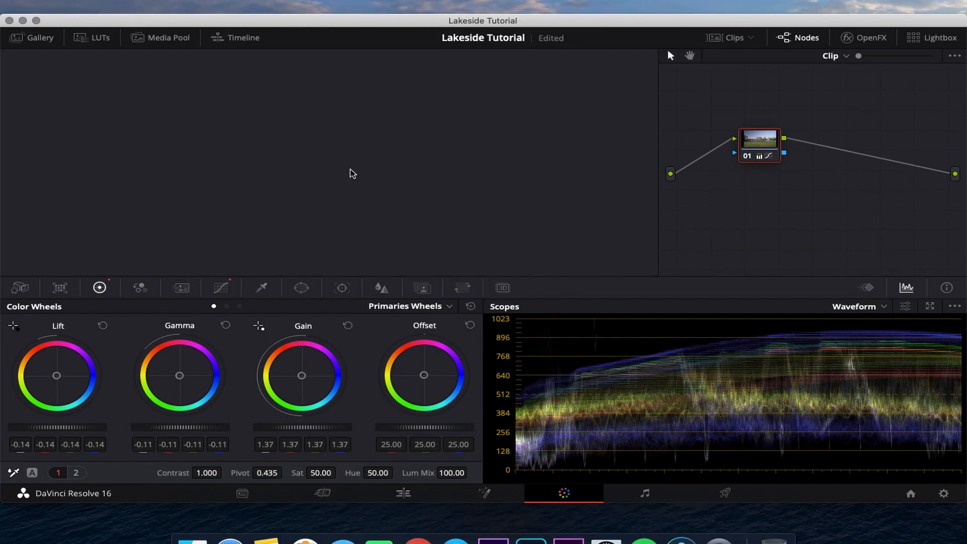
mouse_move(470, 129)
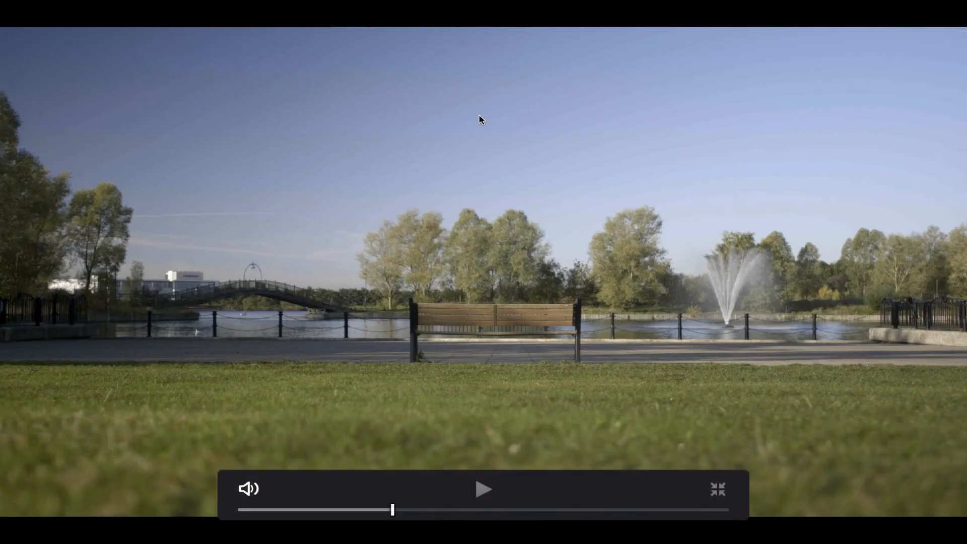
key(super+f)
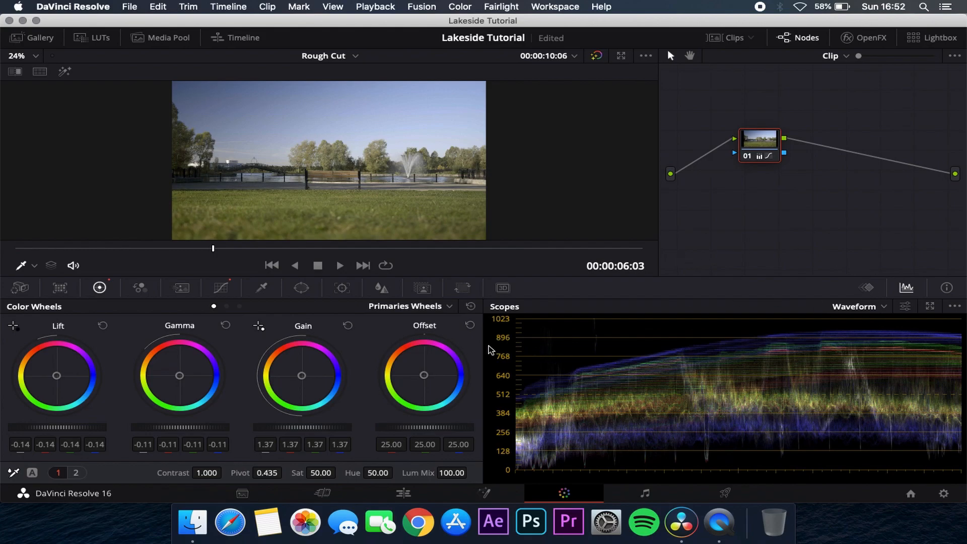
Add a serial node after node 01 and enable a circle power window on it
right_click(761, 143)
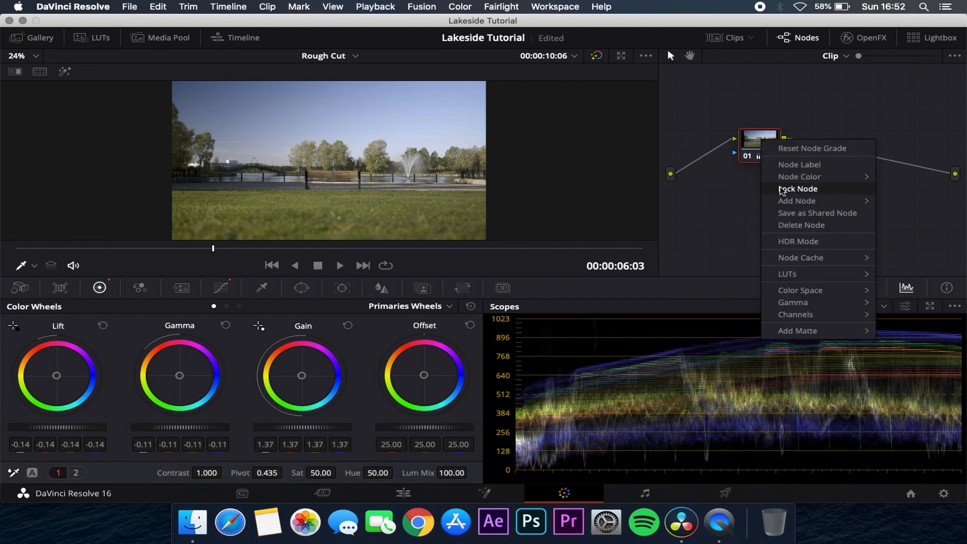
mouse_move(804, 203)
click(738, 206)
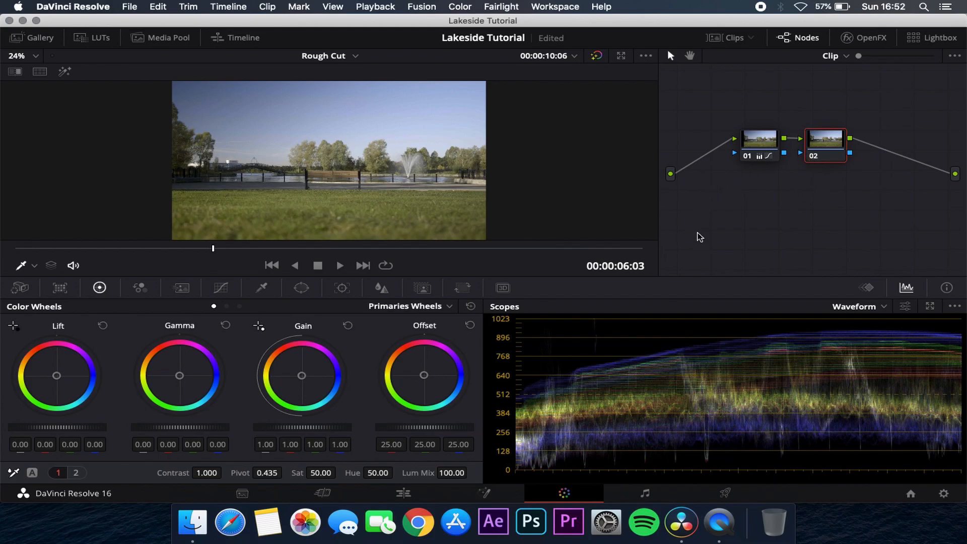
click(294, 293)
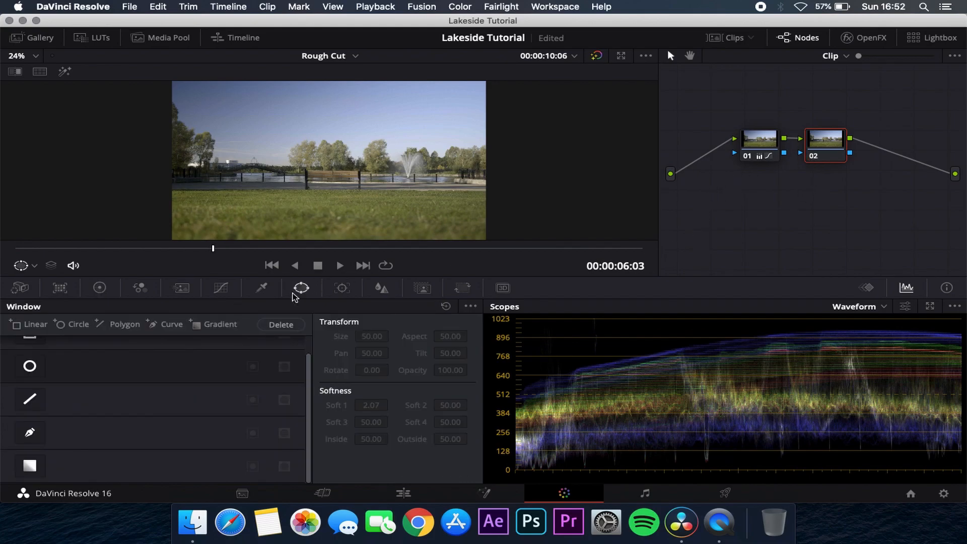
click(30, 366)
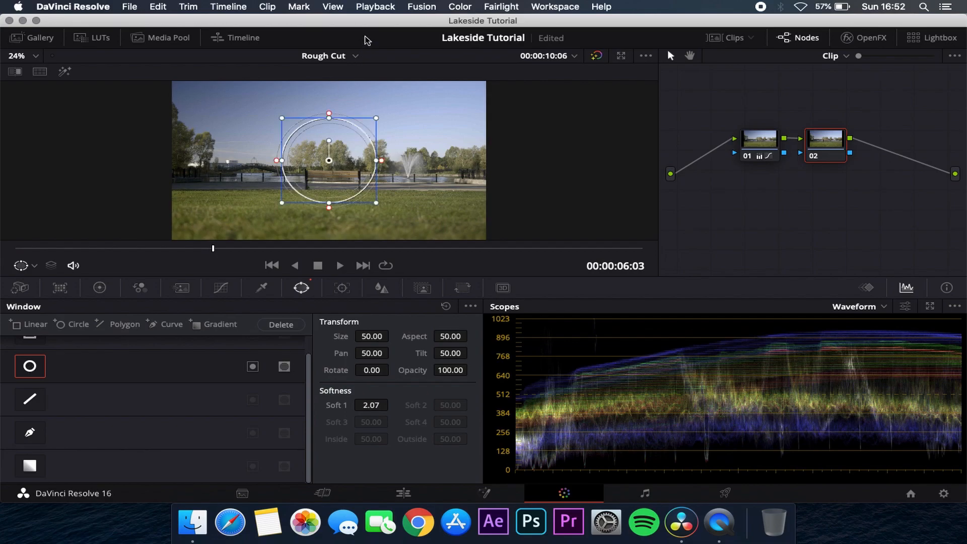
Move the circle window over the image's upper-left corner and stretch it into a tall ellipse, size about 55 and aspect about 25
drag(347, 168, 168, 101)
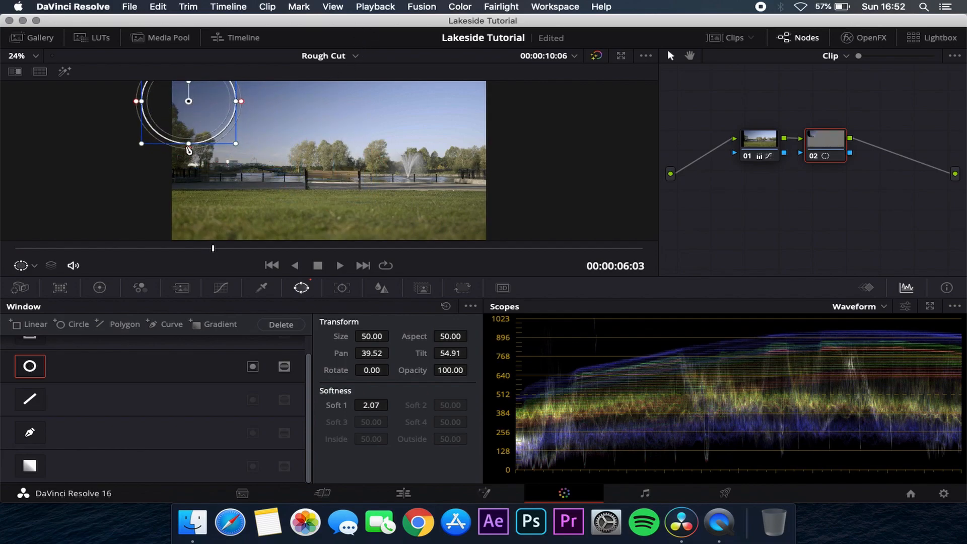
drag(190, 147, 184, 225)
drag(241, 101, 256, 100)
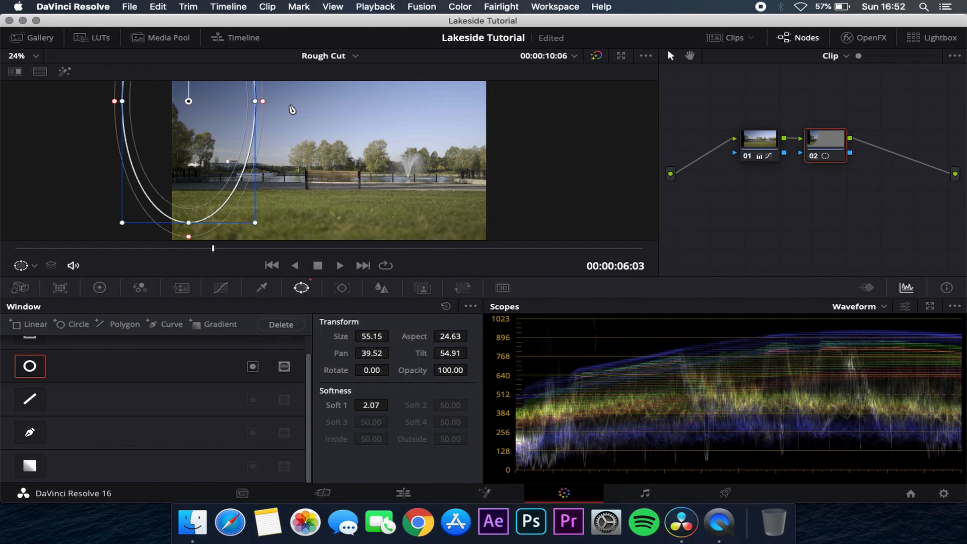
Rotate the elliptical window to about 42 degrees, widen it to size about 61 and aspect about 33, and reposition it over the left trees
scroll(291, 109, up, 2)
scroll(291, 109, up, 3)
scroll(291, 108, down, 2)
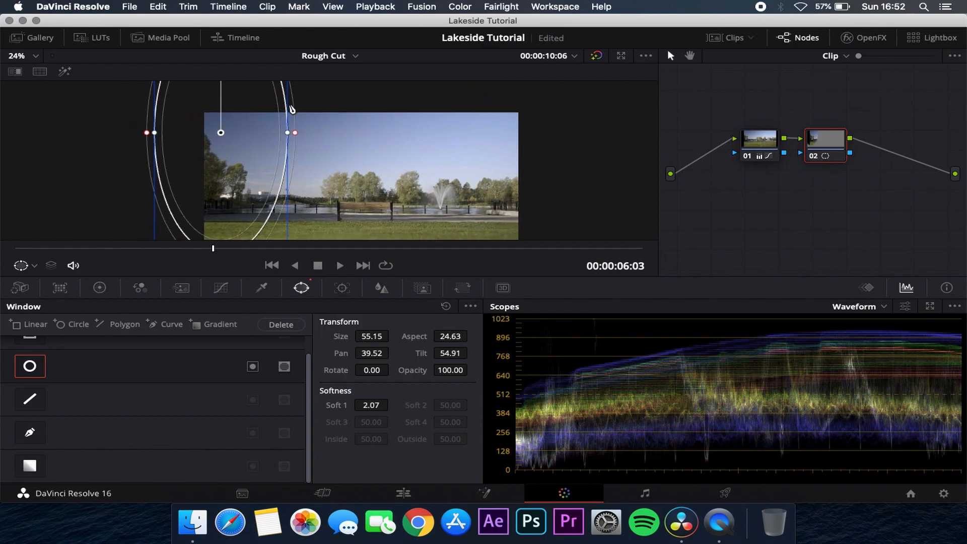
scroll(291, 109, up, 3)
drag(222, 107, 263, 121)
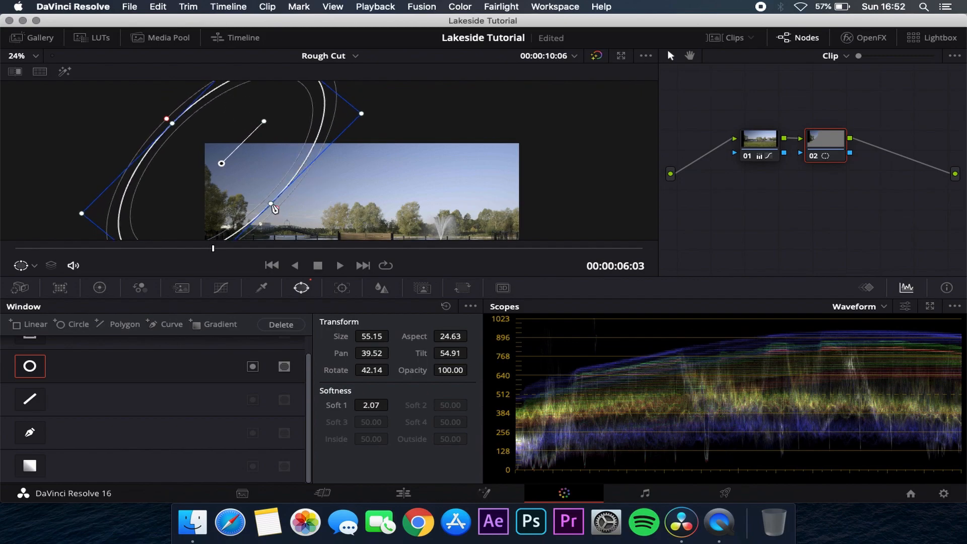
mouse_move(271, 204)
mouse_down()
mouse_move(289, 216)
mouse_move(281, 198)
mouse_up()
scroll(508, 182, down, 2)
scroll(508, 183, down, 3)
drag(194, 157, 191, 166)
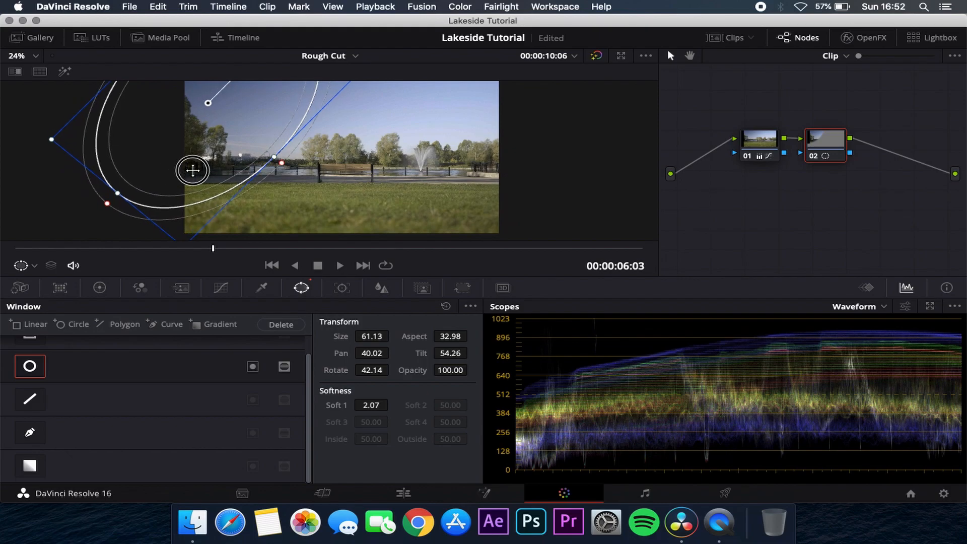
Reduce the elliptical window's rotation to about 28 degrees and shift it to pan about 39.7 and tilt about 53.8
scroll(335, 178, up, 3)
scroll(335, 178, down, 2)
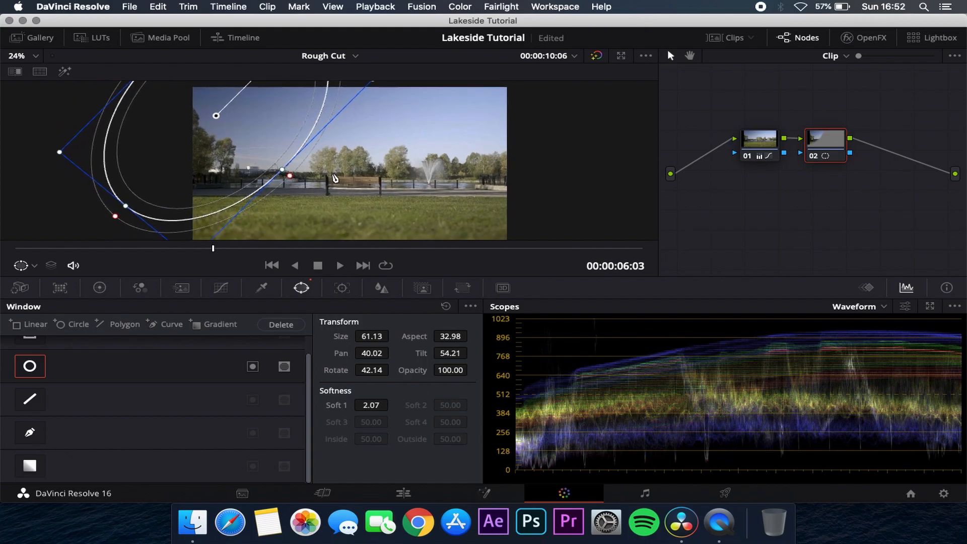
scroll(334, 178, up, 4)
drag(267, 106, 252, 99)
drag(253, 223, 249, 227)
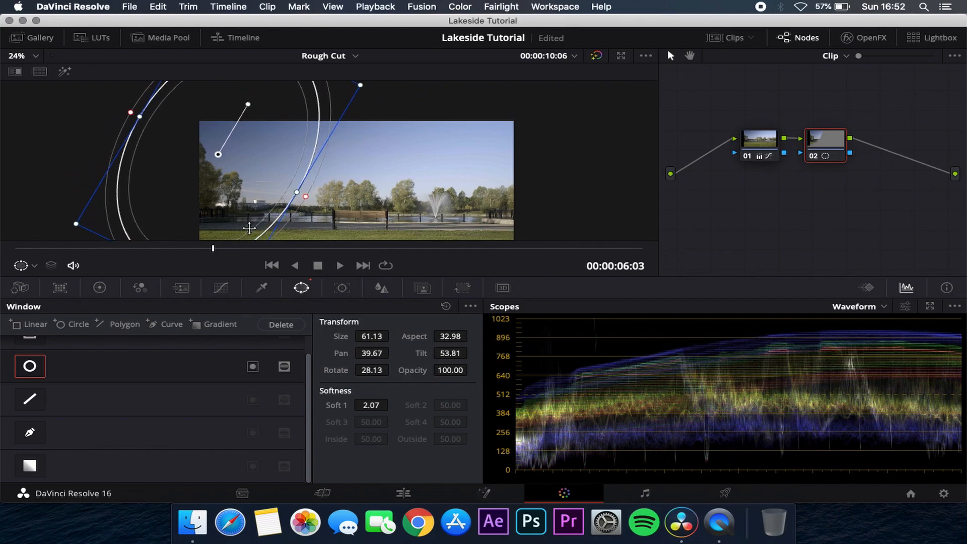
Feather the elliptical window's edge to a softness of about 4.12
scroll(370, 193, down, 2)
scroll(368, 190, down, 3)
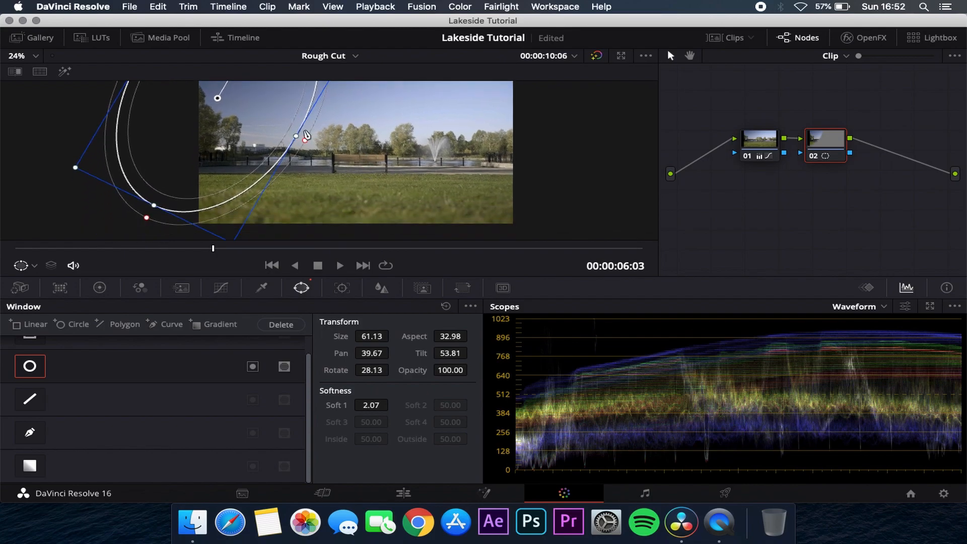
drag(305, 140, 313, 144)
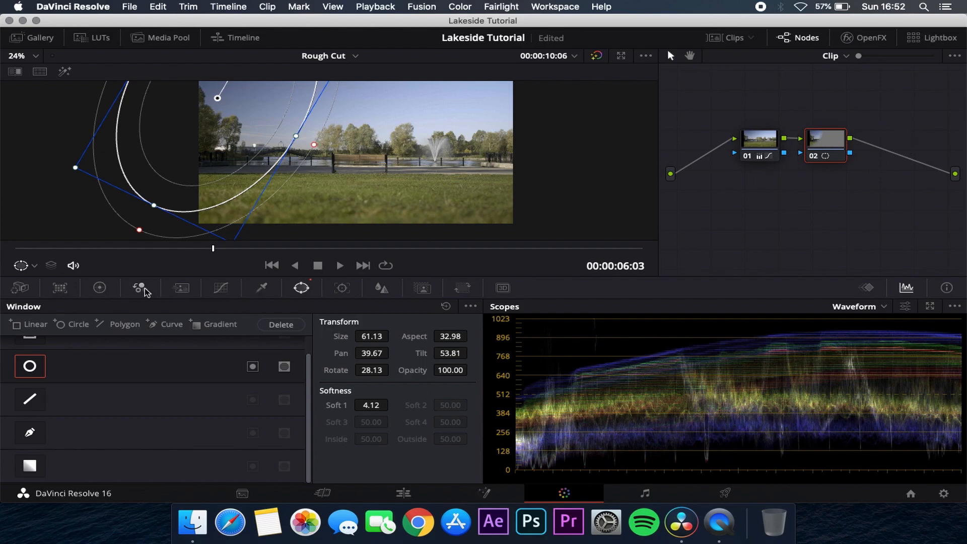
Brighten the windowed area on node 02 by setting its Gamma to 0.10
click(103, 288)
drag(171, 428, 212, 427)
drag(313, 420, 431, 411)
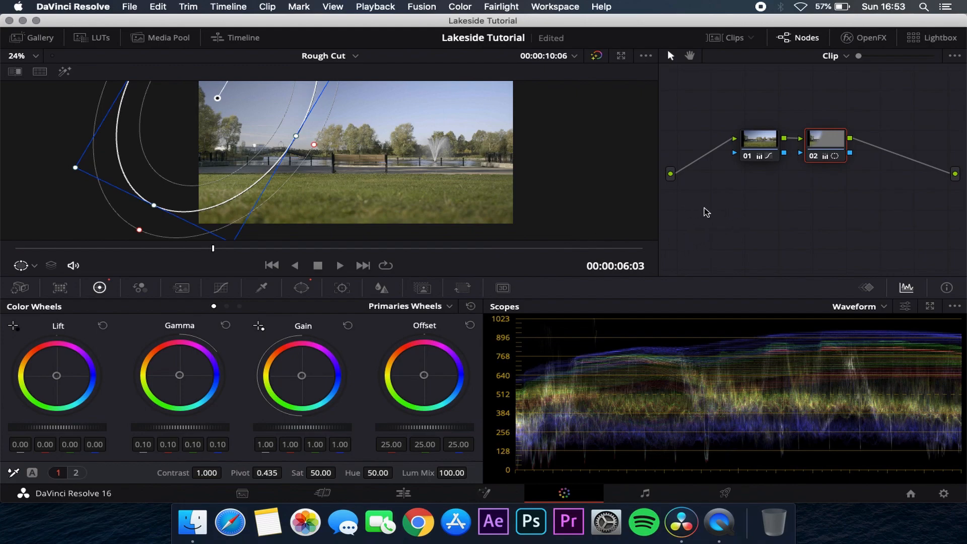
Add a serial node after node 02
right_click(837, 146)
mouse_move(838, 206)
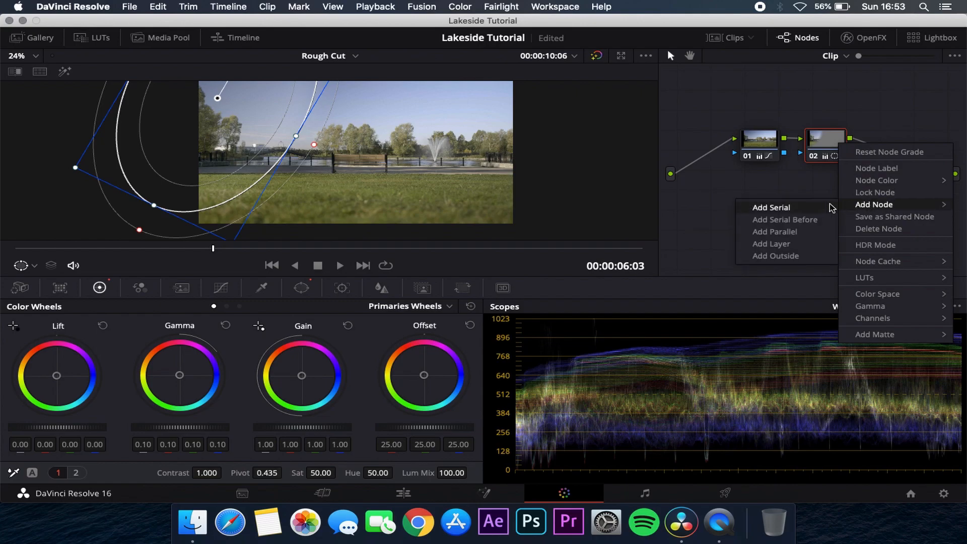
click(806, 209)
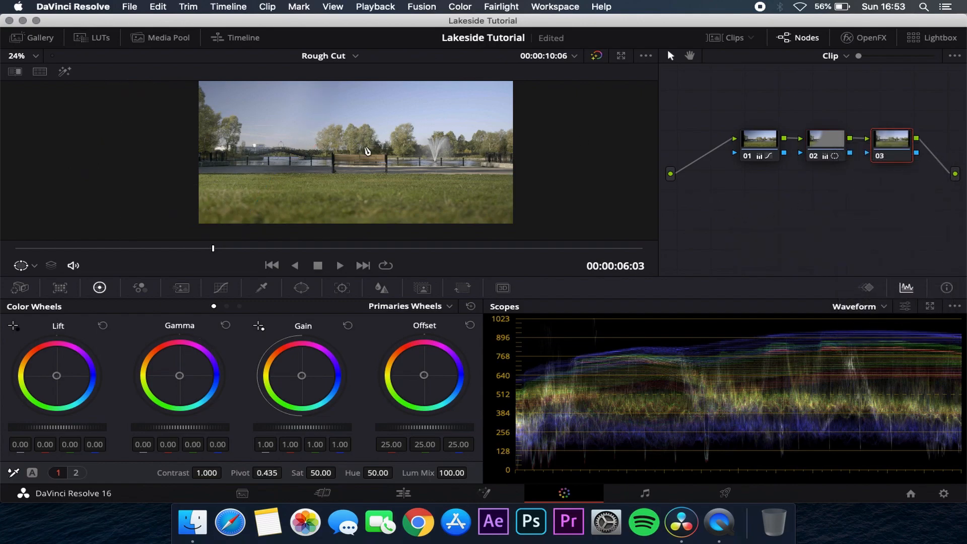
Tighten the edge softness of node 02's elliptical window to about 2.17 and check the frame without the window outline
click(831, 144)
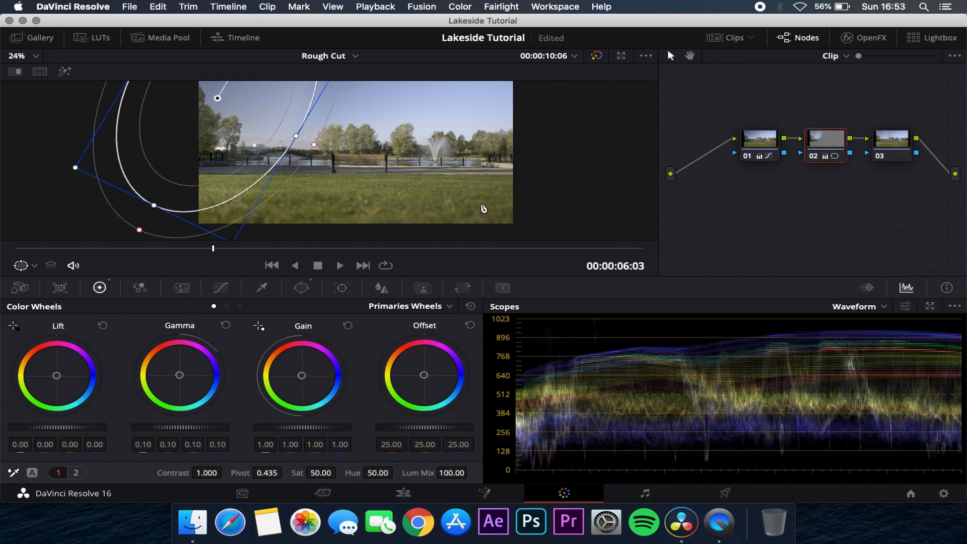
mouse_move(298, 139)
mouse_down()
mouse_move(287, 134)
mouse_move(324, 151)
mouse_move(292, 141)
mouse_up()
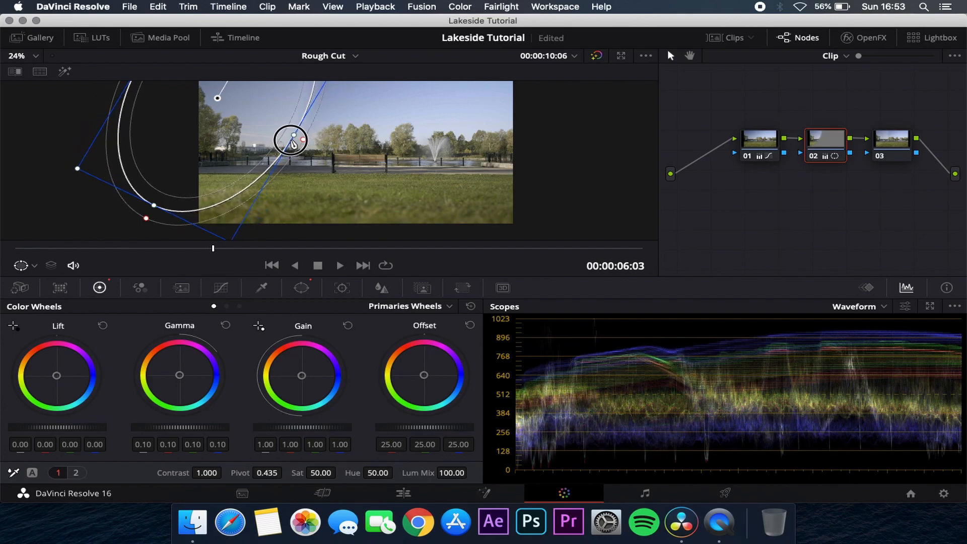
click(889, 147)
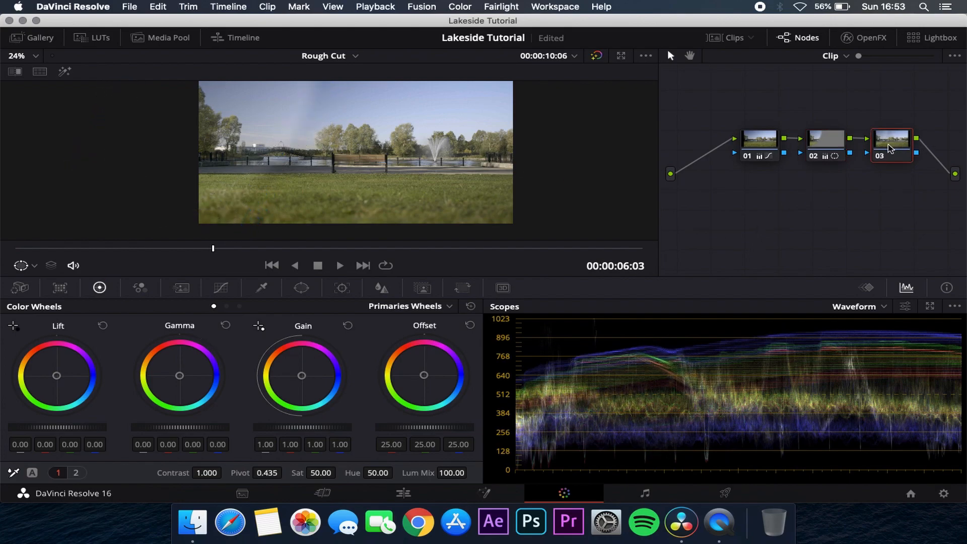
Feather the edge of node 02's elliptical window to a softness of about 7.59
click(831, 147)
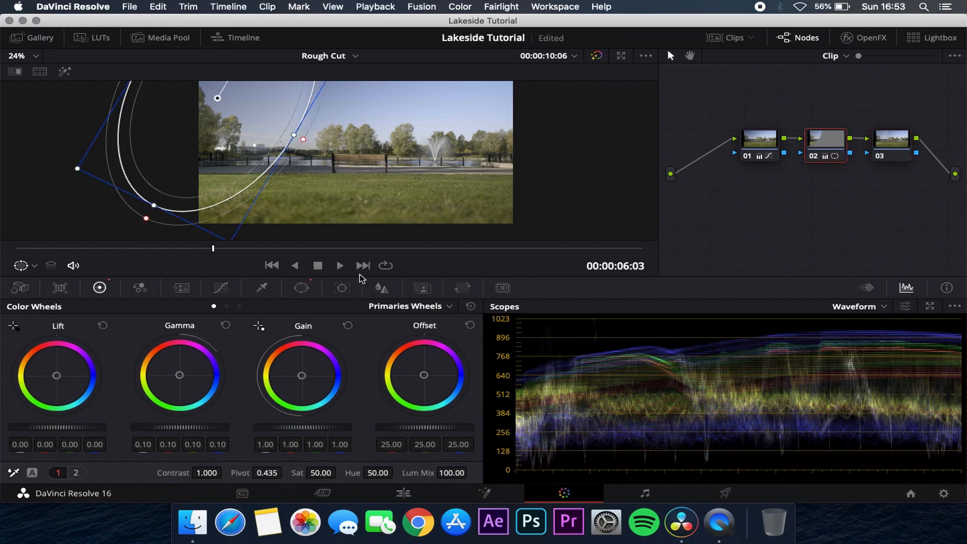
click(302, 288)
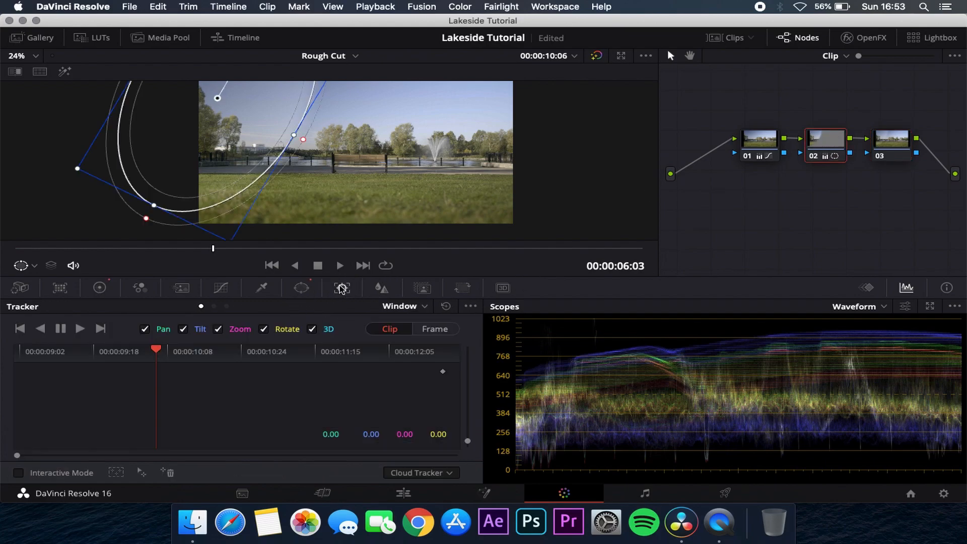
click(302, 289)
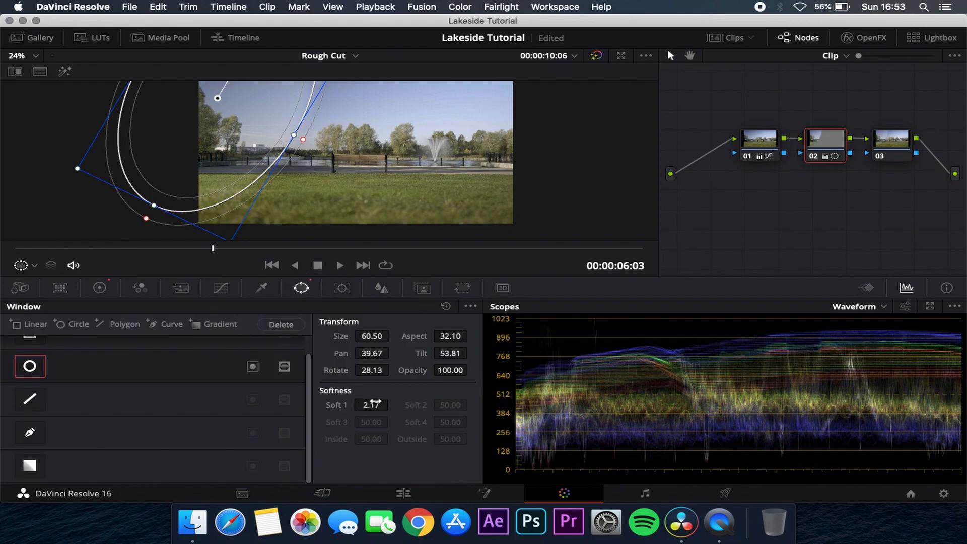
drag(370, 404, 550, 403)
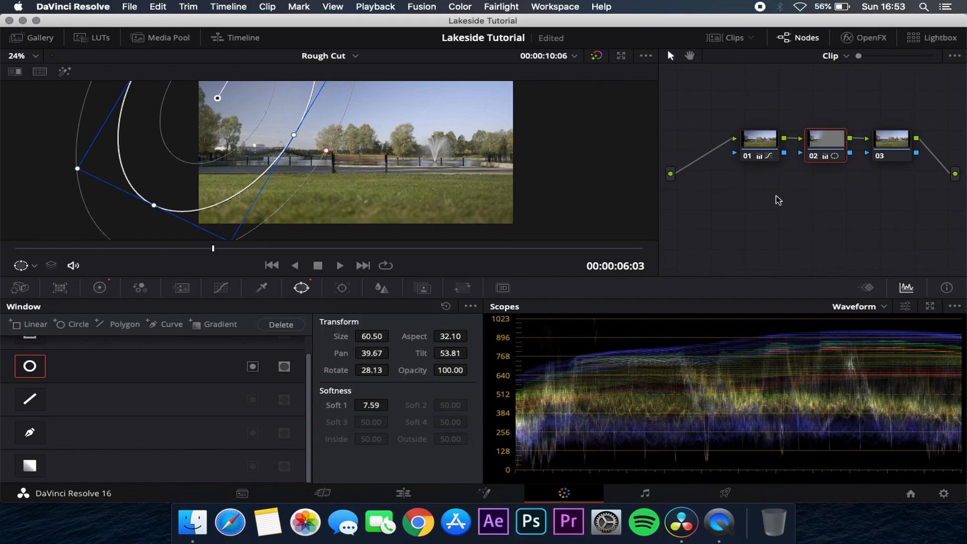
Select node 03 and toggle node 02 off and on repeatedly to compare the image with and without the windowed correction
click(902, 140)
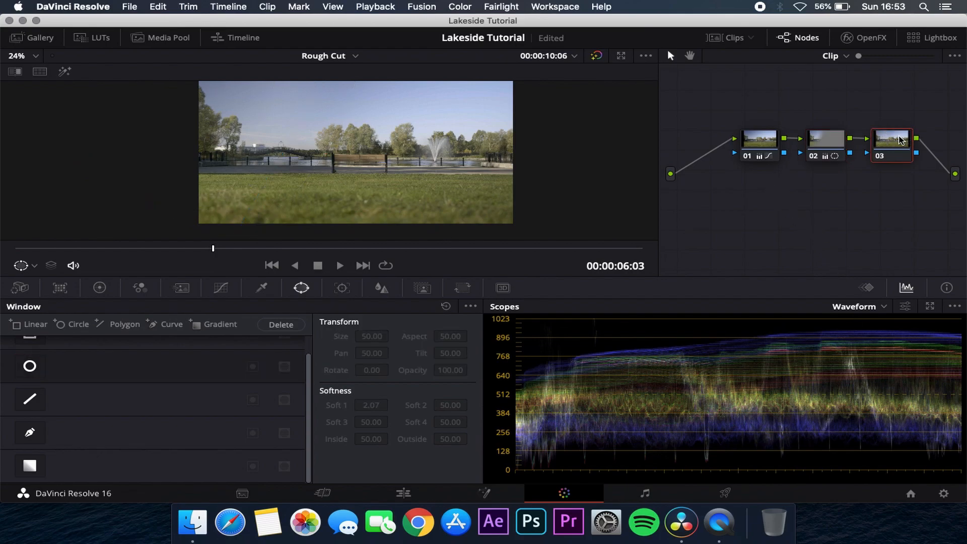
click(813, 156)
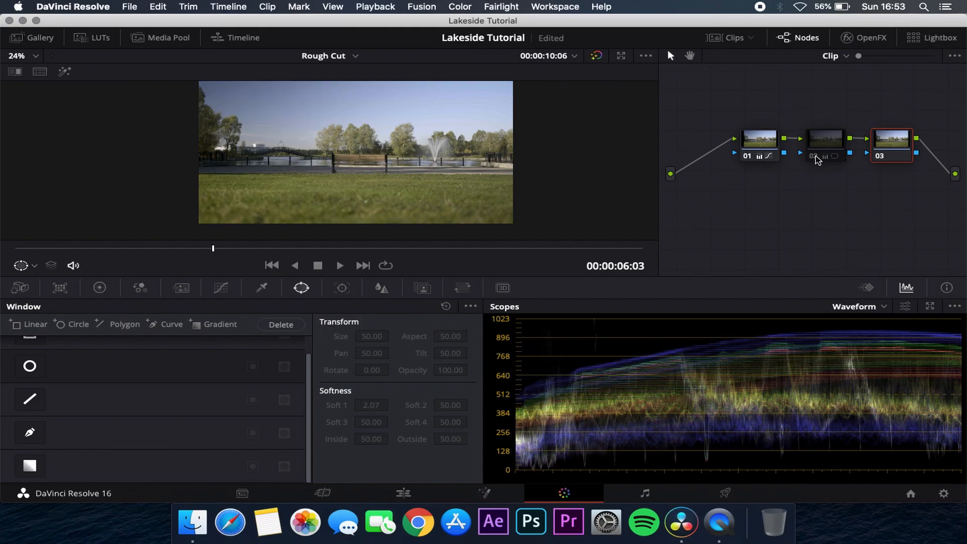
click(815, 156)
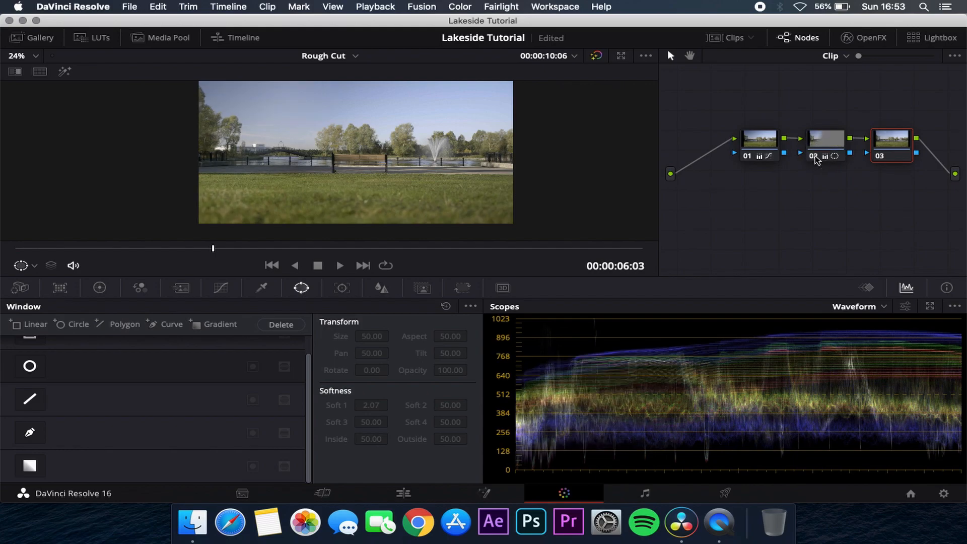
click(814, 156)
click(815, 156)
click(815, 156)
click(815, 156)
click(781, 200)
Increase the contrast on node 01 by setting Lift to -0.19, Gain to 1.44 and Gamma to -0.12
click(765, 143)
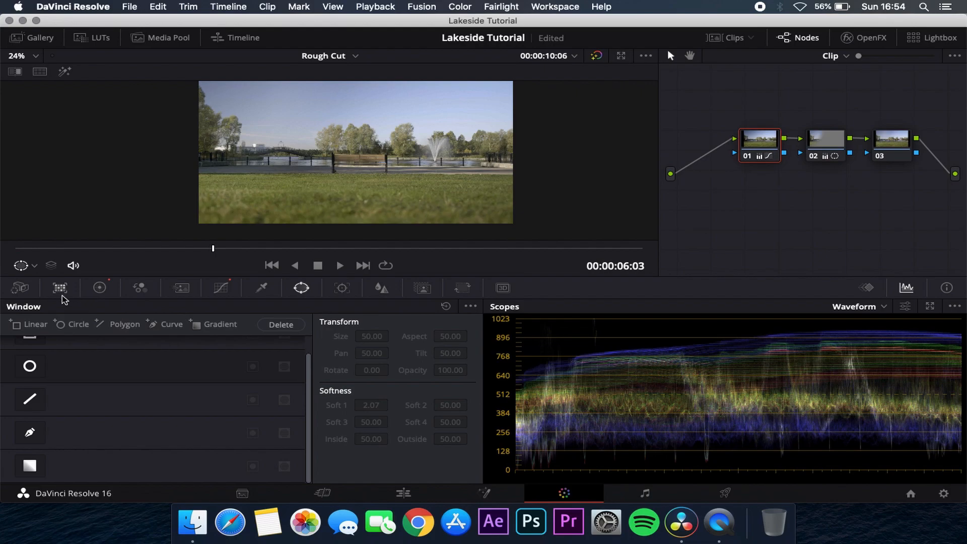
click(110, 292)
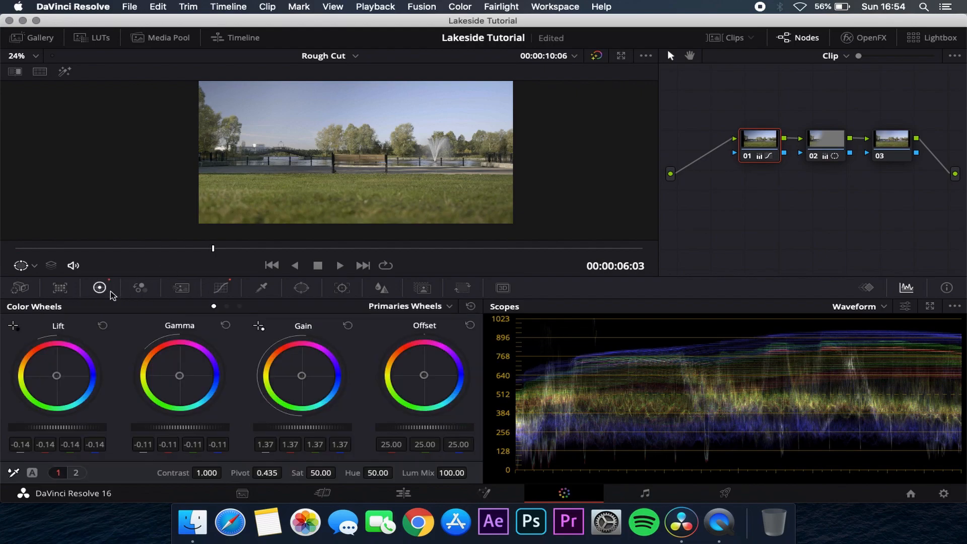
drag(71, 428, 19, 426)
drag(482, 271, 486, 230)
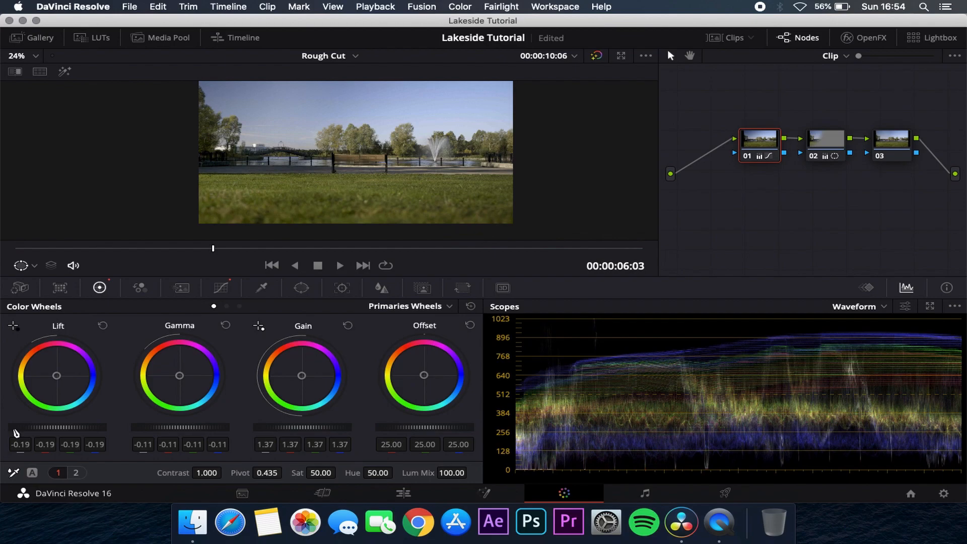
drag(302, 427, 272, 428)
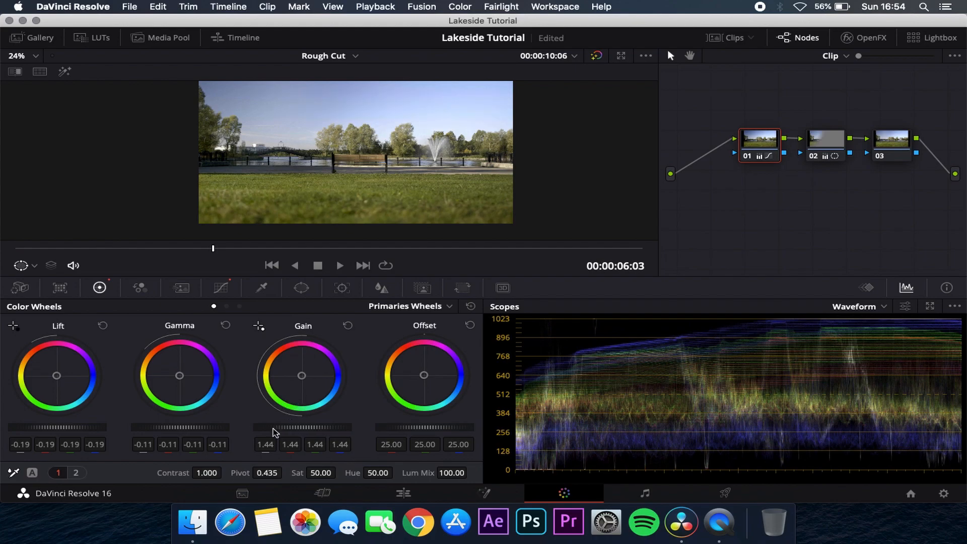
mouse_move(212, 426)
mouse_down()
mouse_move(177, 425)
mouse_move(200, 431)
mouse_up()
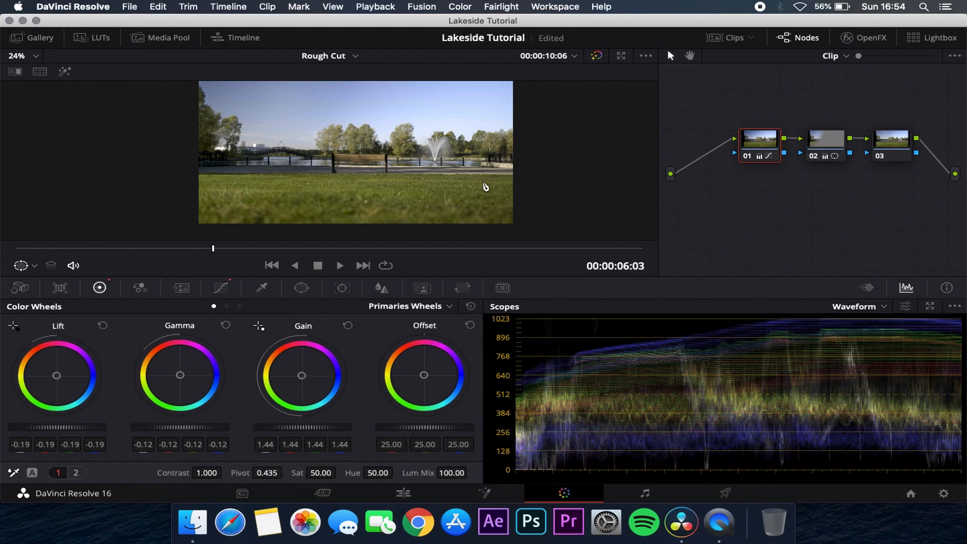
Examine the graded lakeside park frame in full screen, and return to the color page
key(super+f)
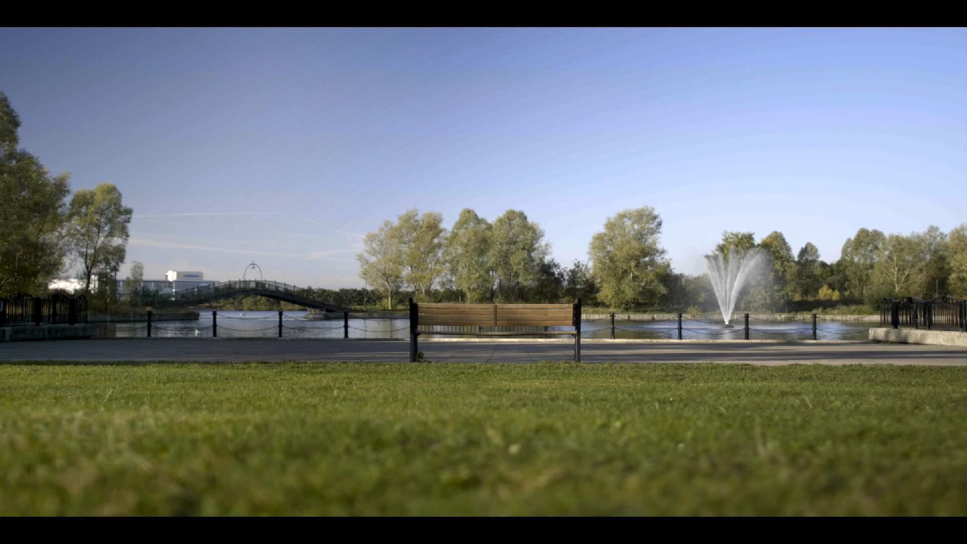
mouse_move(362, 26)
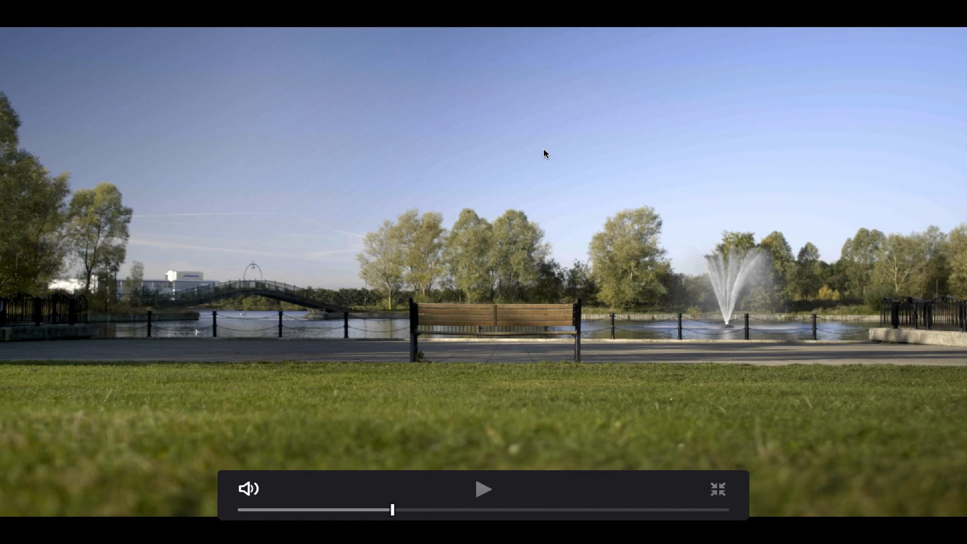
key(Escape)
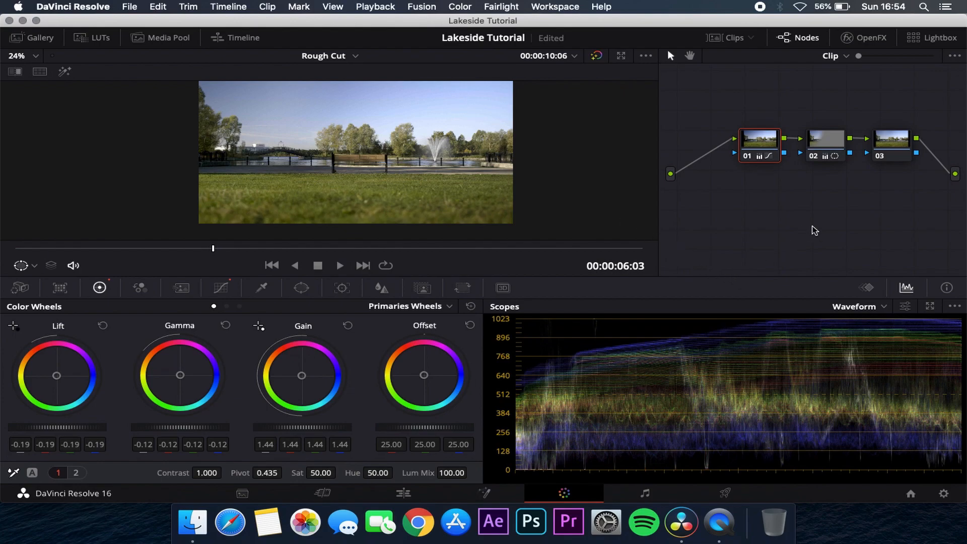
Rearrange nodes 01, 02 and 03 in the node graph, moving each one up and to the left
click(831, 141)
click(900, 145)
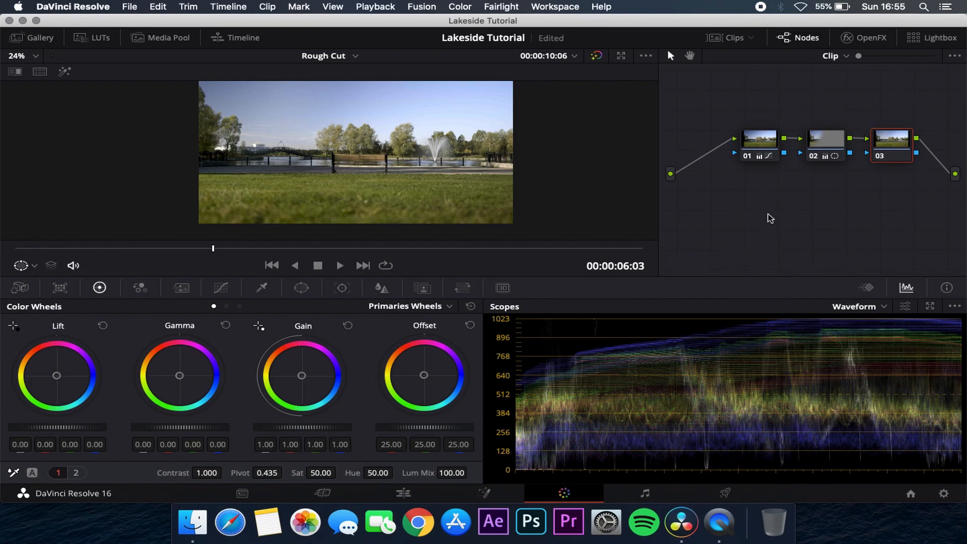
drag(892, 142, 858, 109)
drag(773, 146, 720, 121)
drag(823, 146, 775, 120)
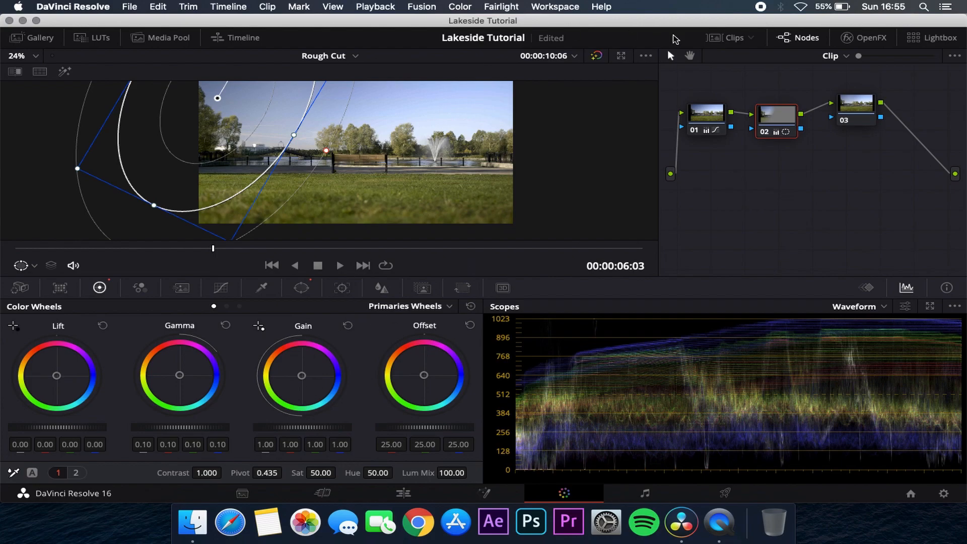
Show the timeline's clip thumbnails and apply clip 03's grade to the padlock and chain shot, clip 04
click(728, 37)
click(247, 254)
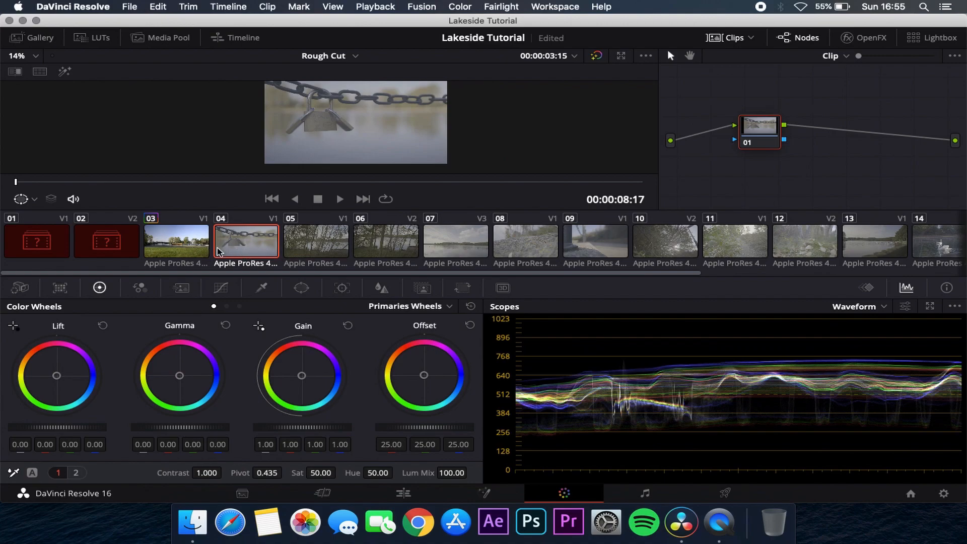
right_click(184, 249)
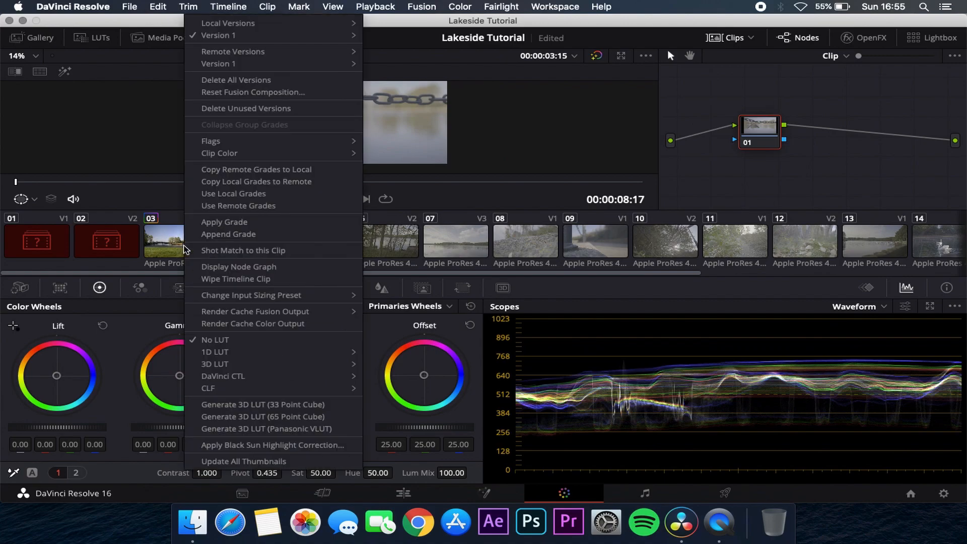
click(224, 222)
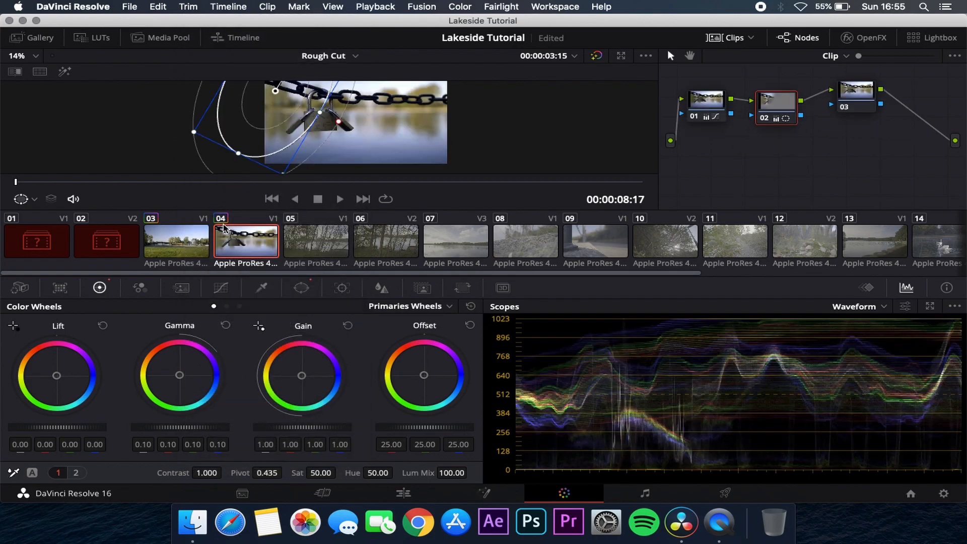
Select node 03 on clip 04 and examine the graded padlock shot in full screen
click(800, 168)
click(861, 101)
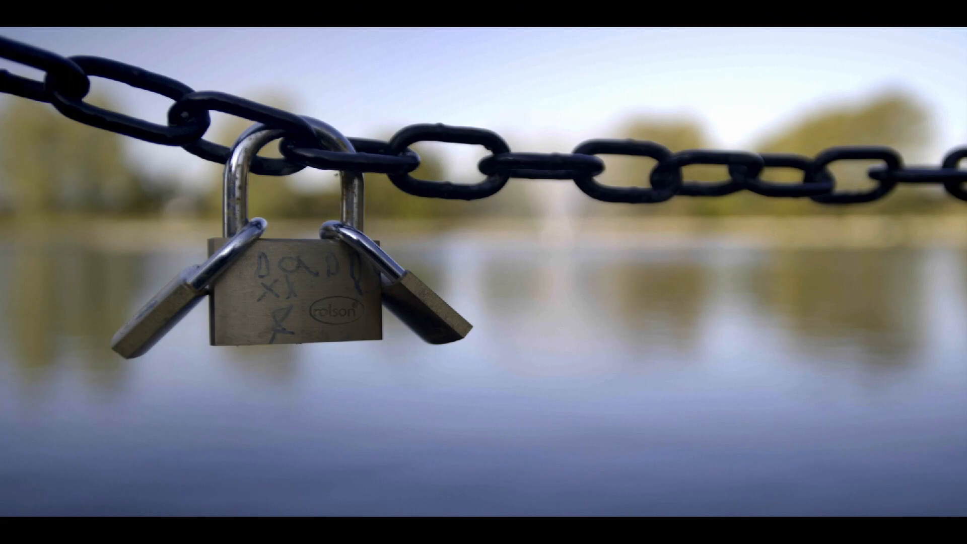
key(Escape)
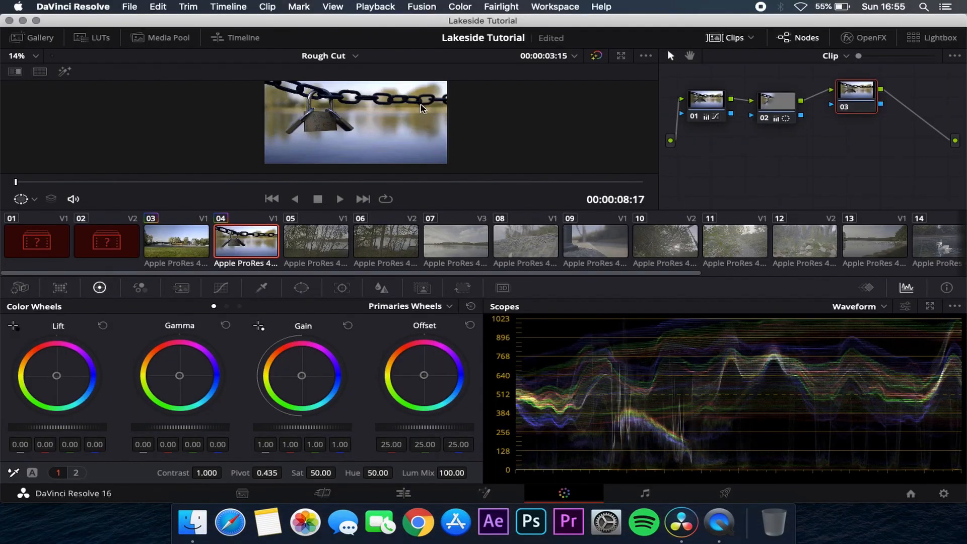
Apply clip 04's grade to the lakeside trees shot, clip 05
click(309, 238)
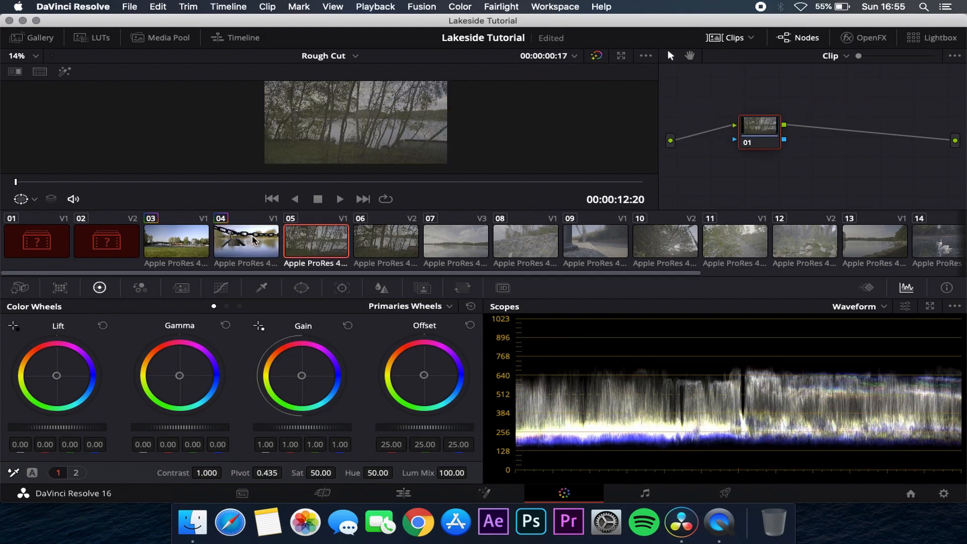
click(267, 7)
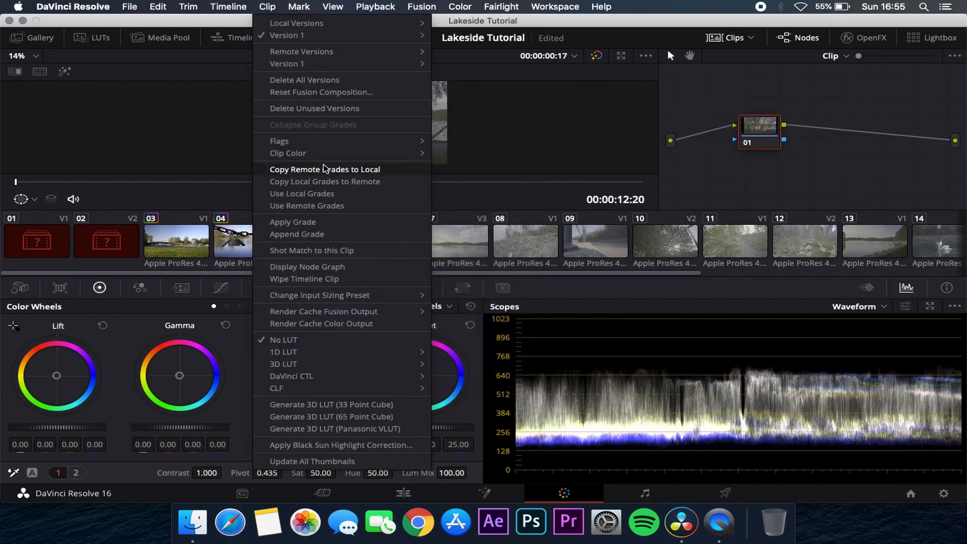
click(318, 223)
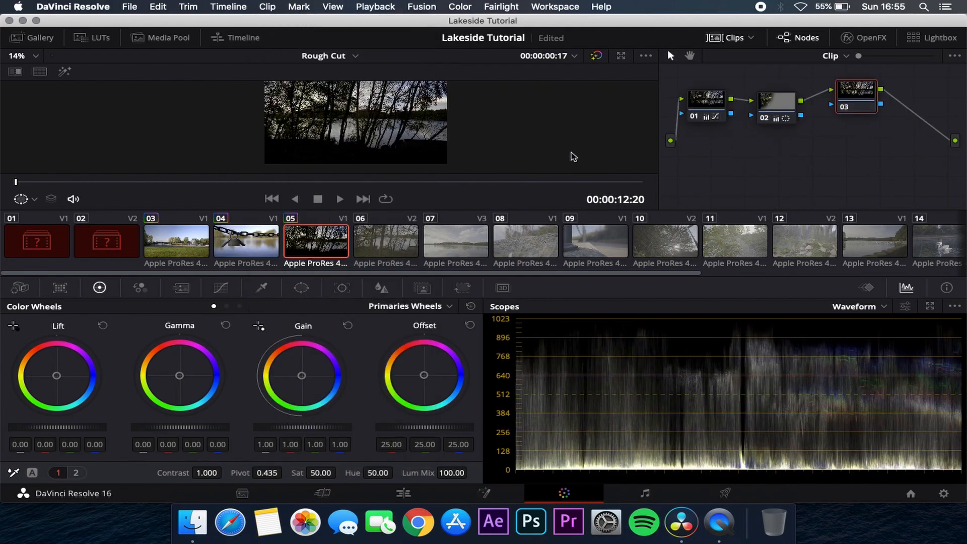
Hide the clip thumbnails and rebalance node 01 on clip 05, setting Lift to -0.11 and Gamma to 0.02
click(713, 108)
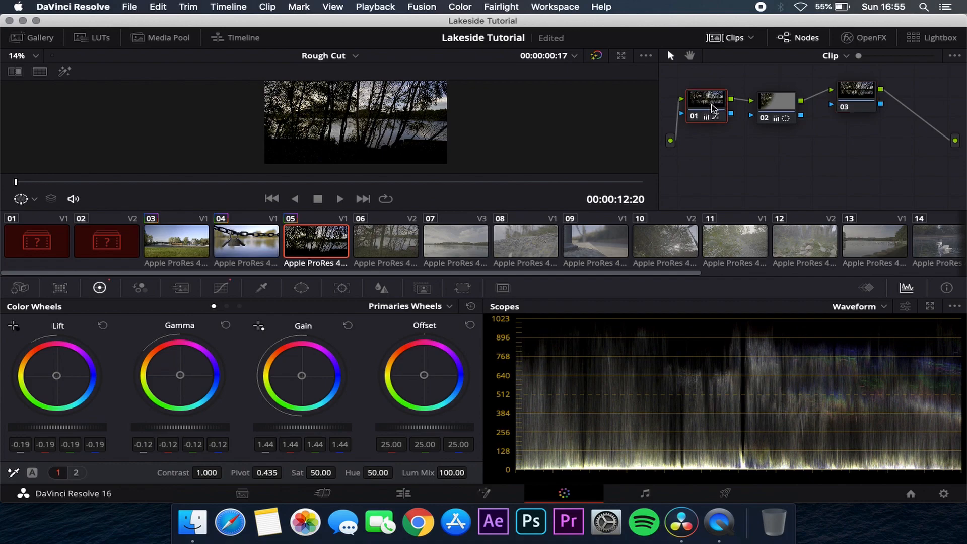
click(731, 38)
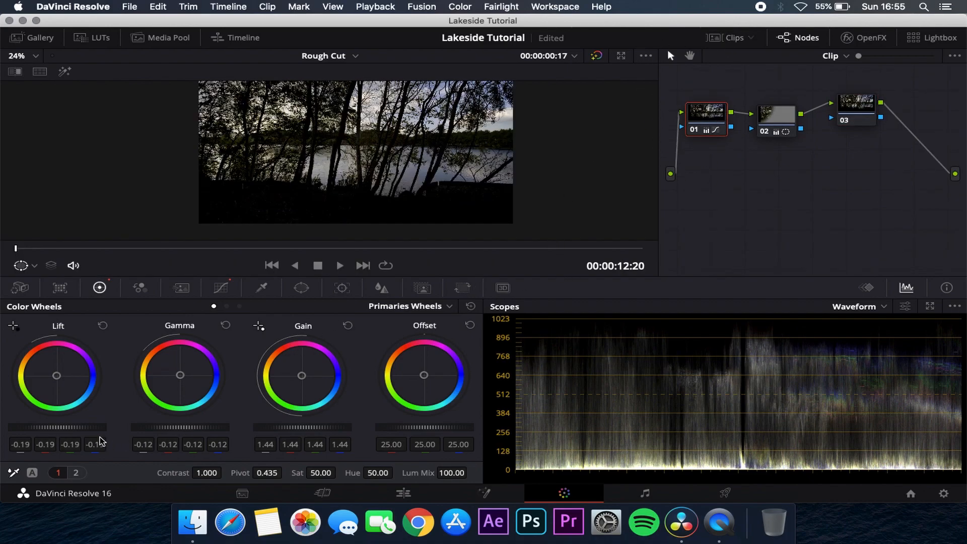
drag(55, 427, 134, 401)
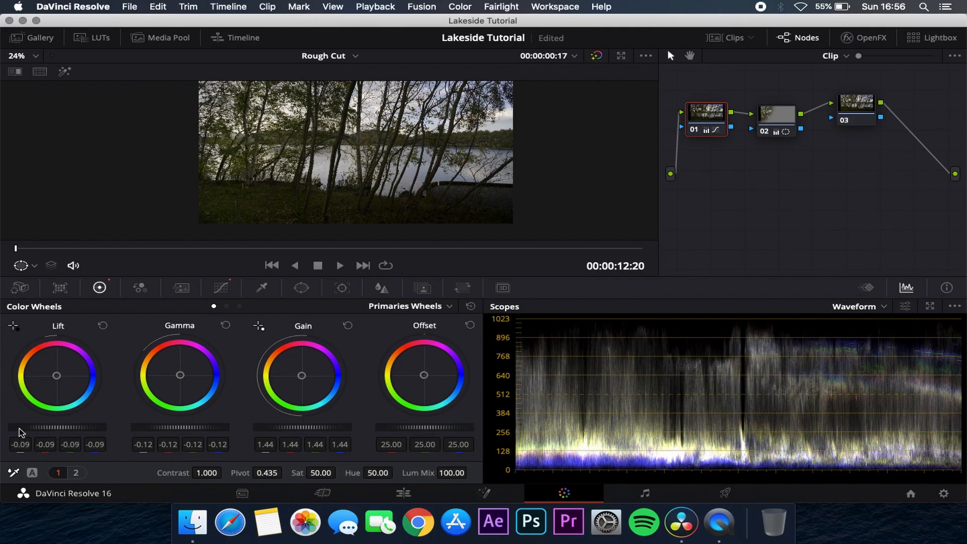
drag(193, 430, 557, 418)
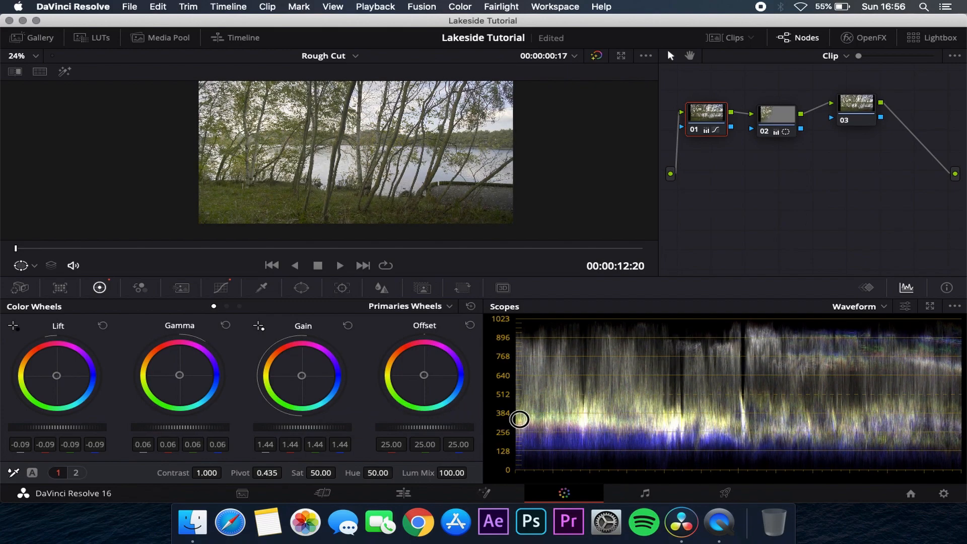
drag(519, 419, 442, 394)
mouse_move(86, 430)
mouse_down()
mouse_move(32, 423)
mouse_move(82, 406)
mouse_move(101, 432)
mouse_up()
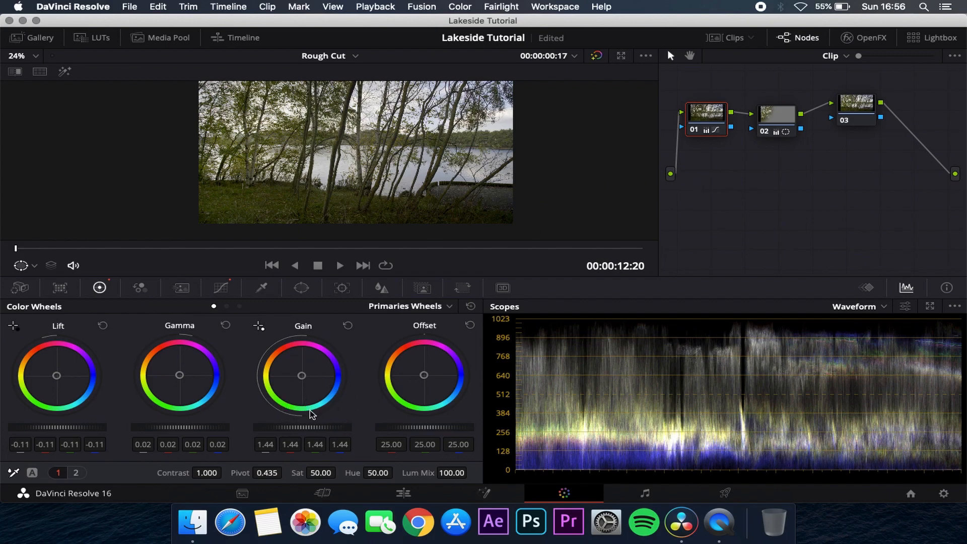
Raise node 01's Gain to 1.53 on clip 05, and compare the image with nodes 02 and 03 switched off and on
drag(298, 426, 328, 414)
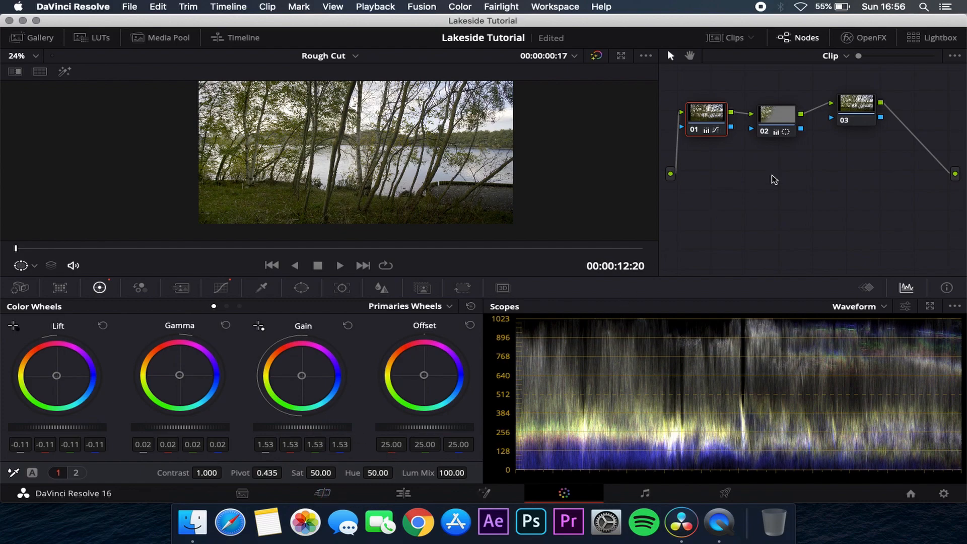
click(764, 133)
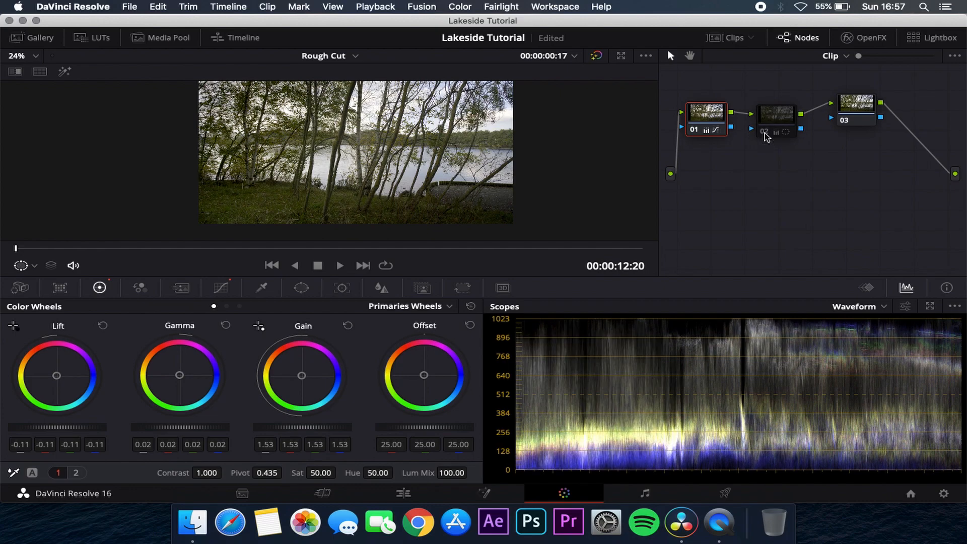
click(763, 133)
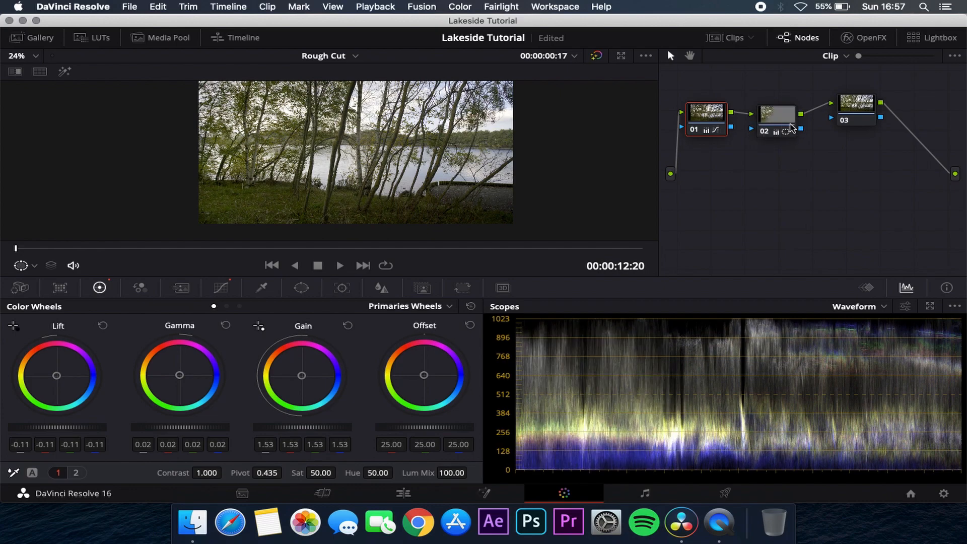
click(842, 120)
click(842, 121)
Show the clip thumbnails and apply clip 05's grade to the neighbouring lakeside trees shot, clip 06
click(731, 38)
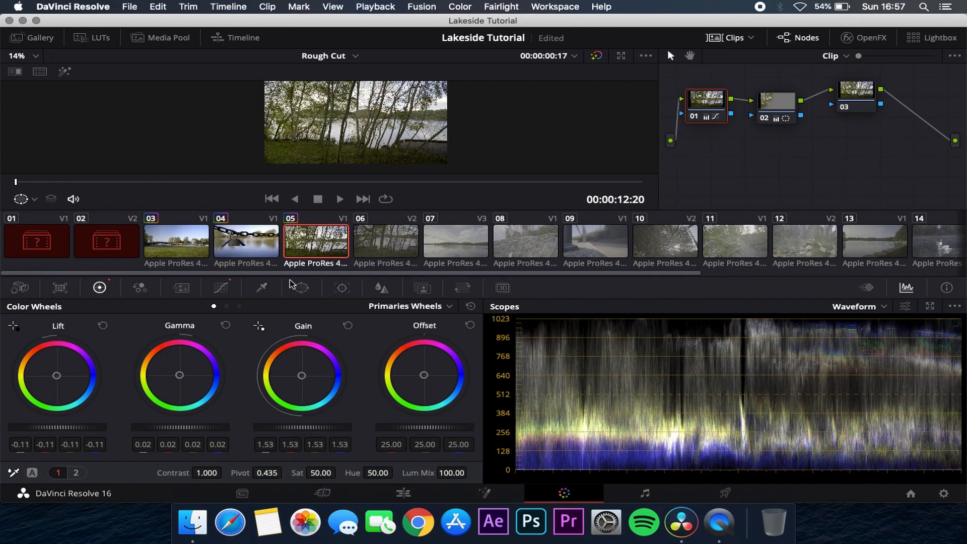
click(401, 250)
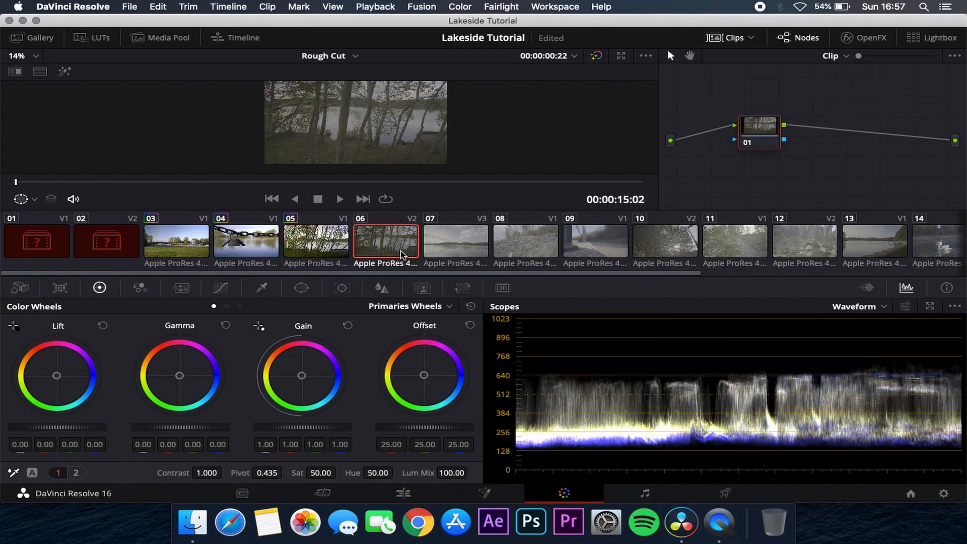
right_click(336, 246)
click(378, 222)
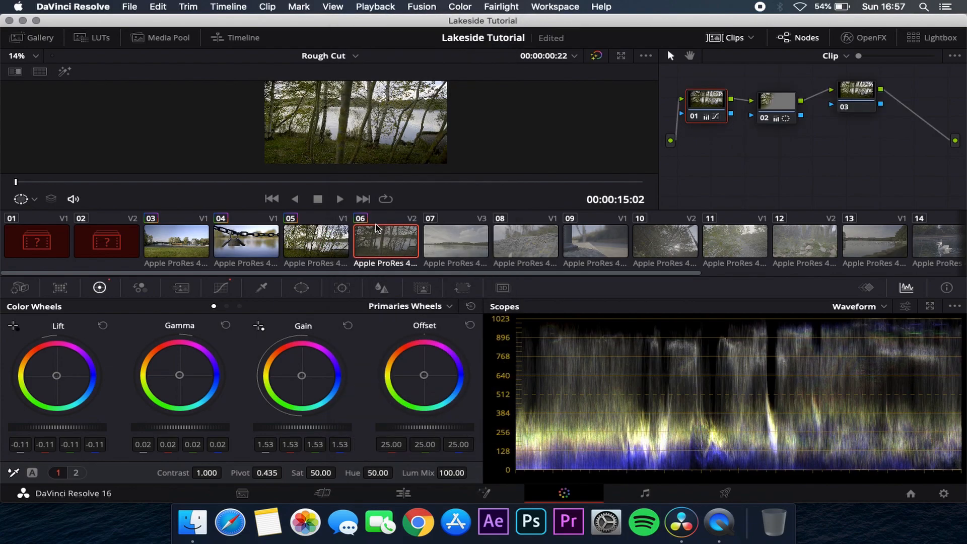
Apply clip 03's grade to the open lake and sky shot, clip 07, and check it in full screen
click(460, 235)
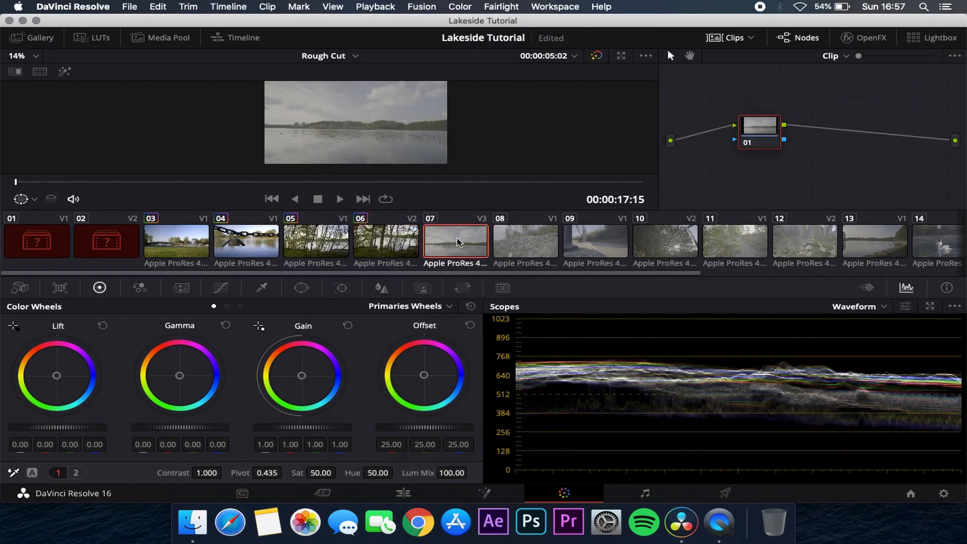
right_click(193, 244)
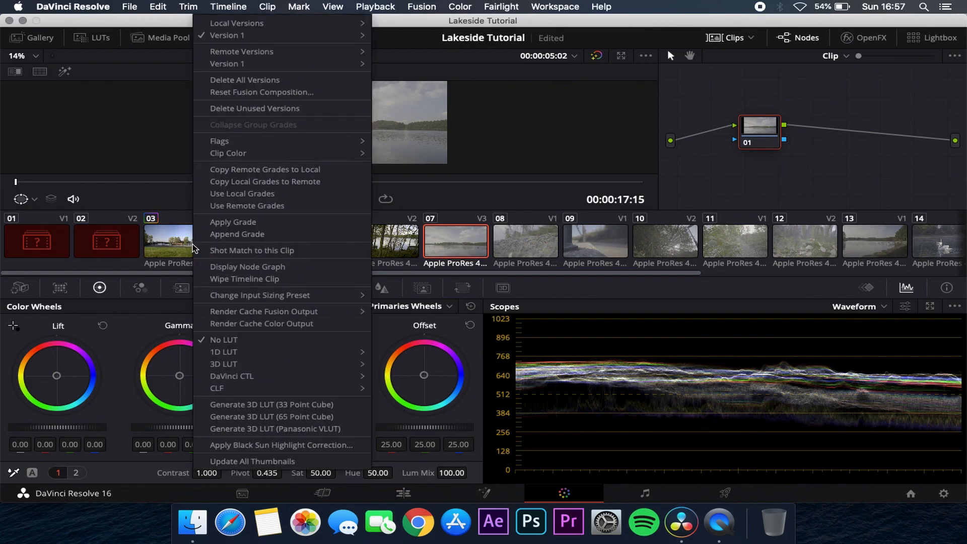
click(246, 223)
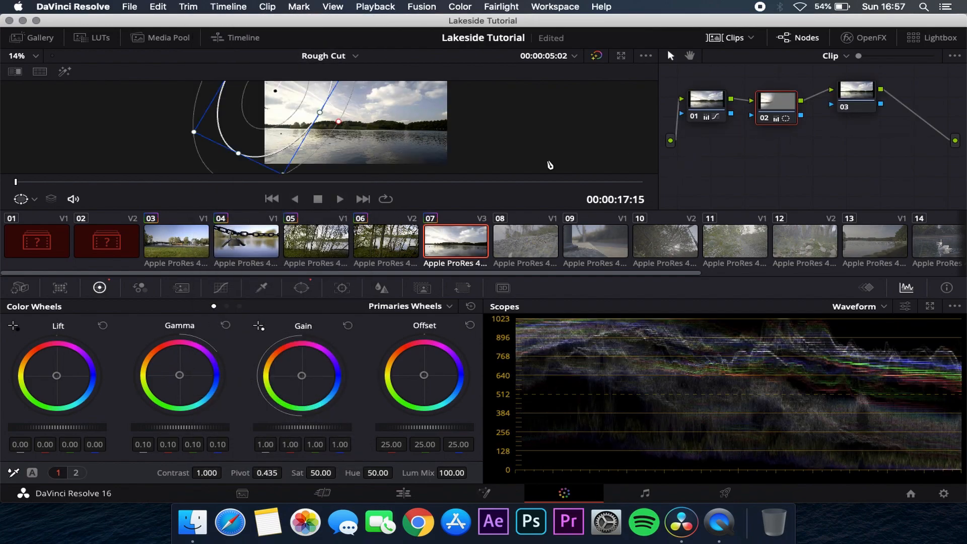
key(super+f)
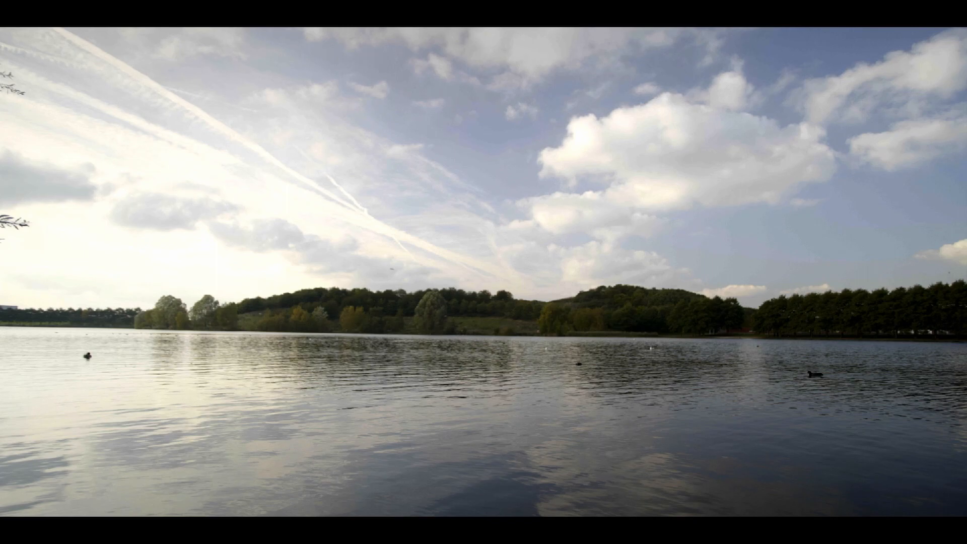
key(super+f)
Disable the power window node 02 on clip 07 and select node 03
click(767, 121)
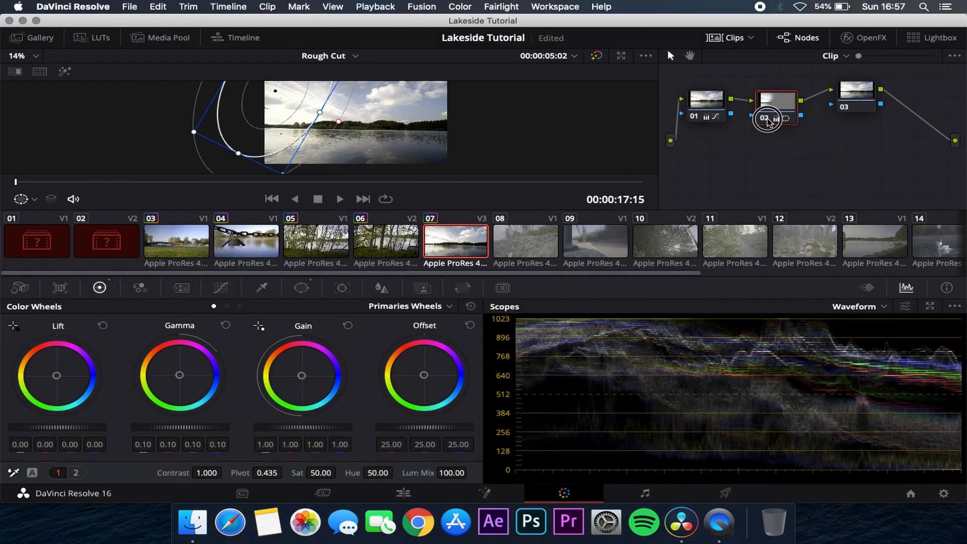
key(super+d)
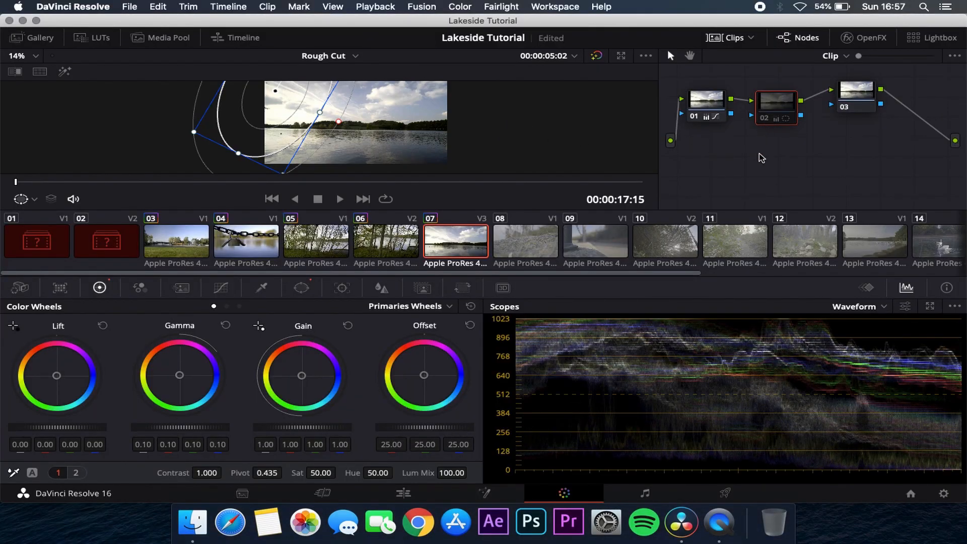
click(862, 96)
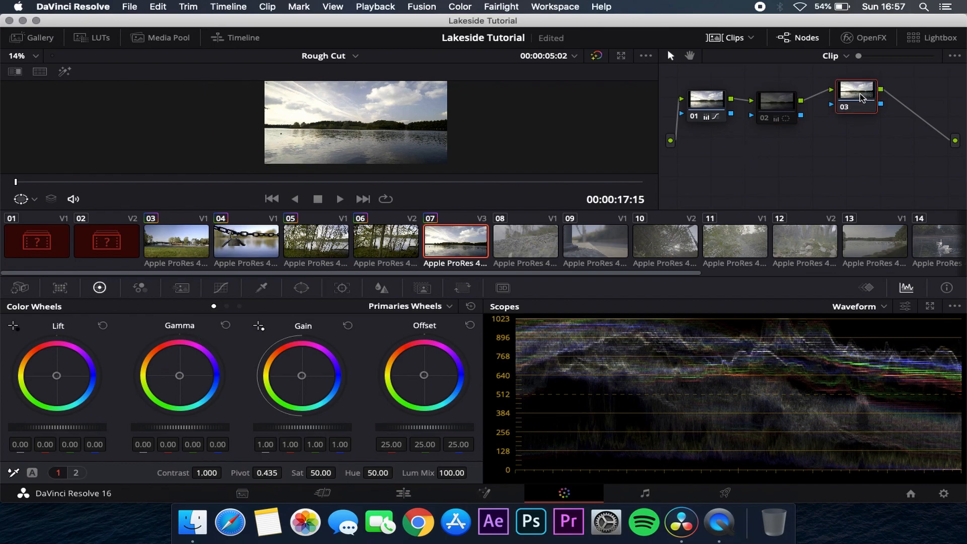
Set Gamma to -0.37 on node 01 of clip 07, and compare the image with node 02 enabled and disabled
click(708, 108)
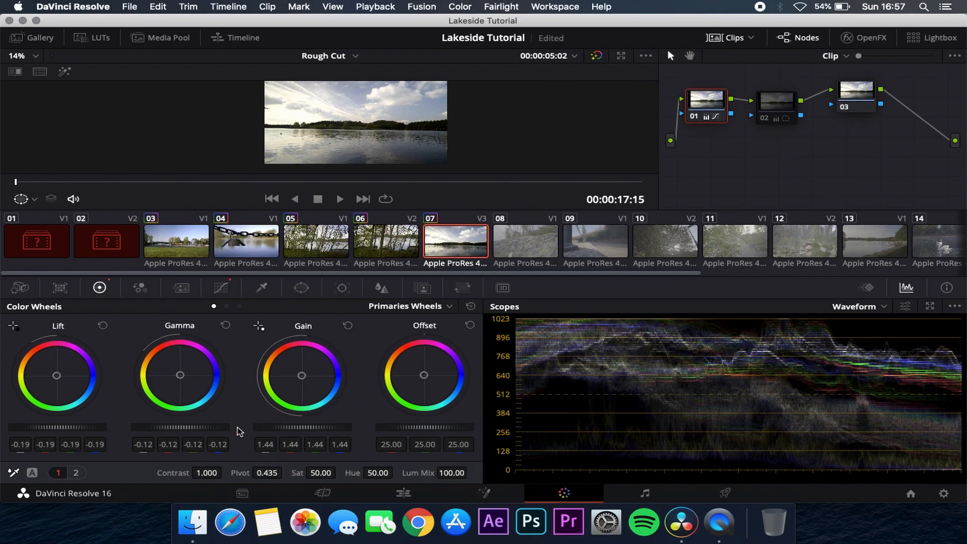
drag(174, 429, 18, 423)
drag(196, 432, 30, 418)
drag(233, 432, 476, 254)
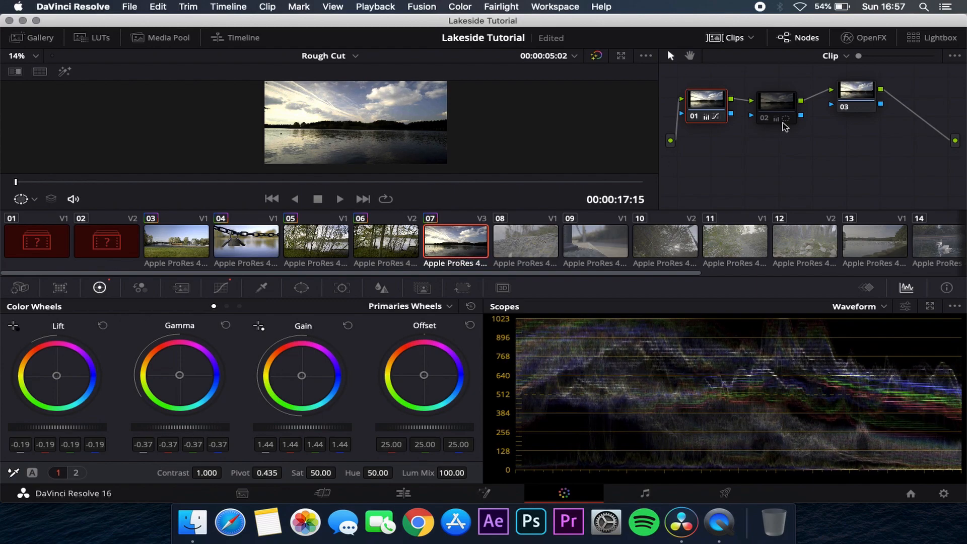
click(763, 119)
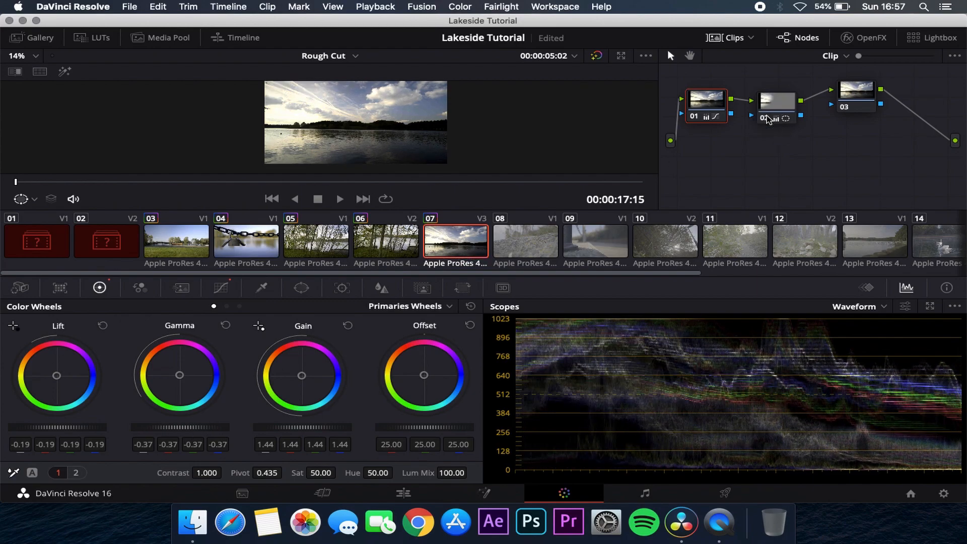
click(765, 120)
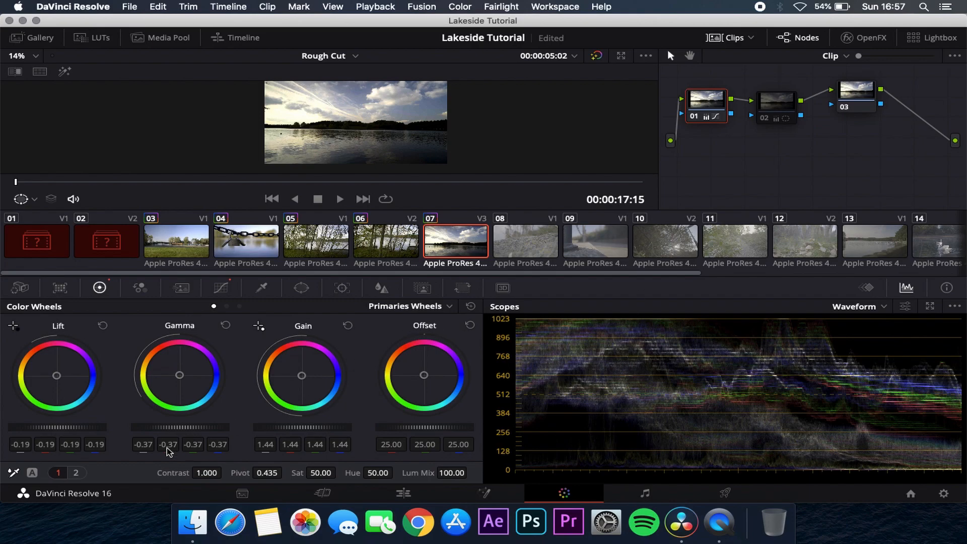
Set Lift to -0.07 and Gain to 1.37 on node 01 of clip 07
drag(69, 433, 212, 423)
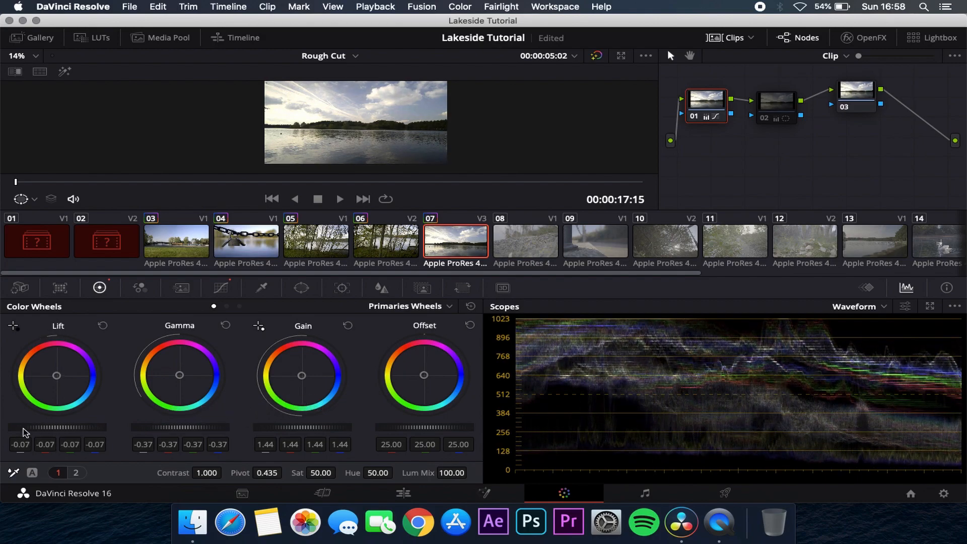
drag(312, 426, 211, 422)
drag(276, 378, 252, 379)
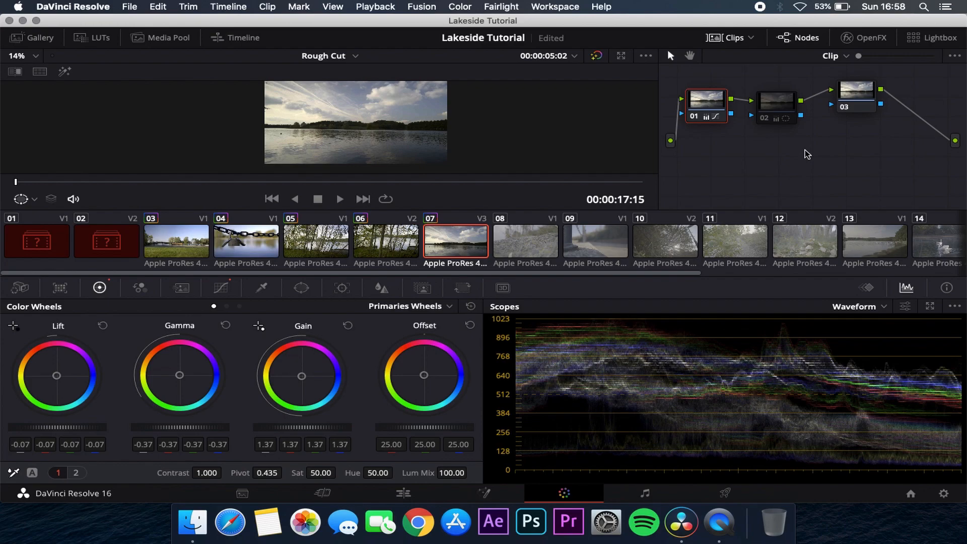
On node 03 of the park bench shot, clip 03, set Color Boost to 13.00 and Saturation to 65.00
click(183, 240)
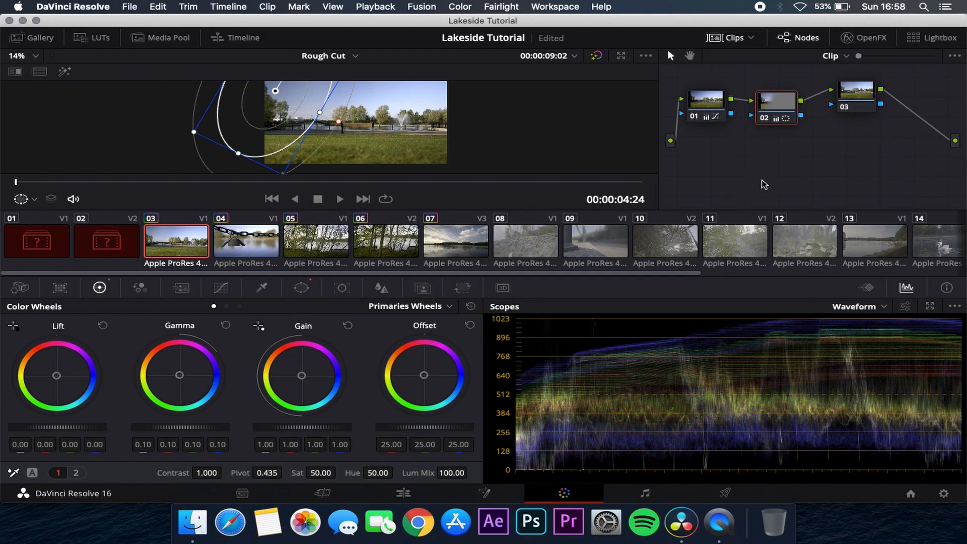
click(865, 96)
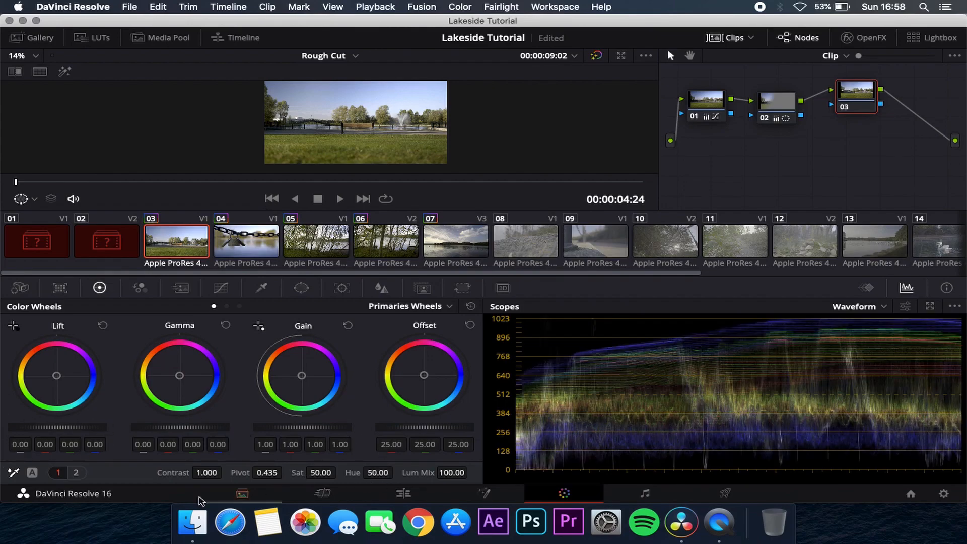
click(76, 473)
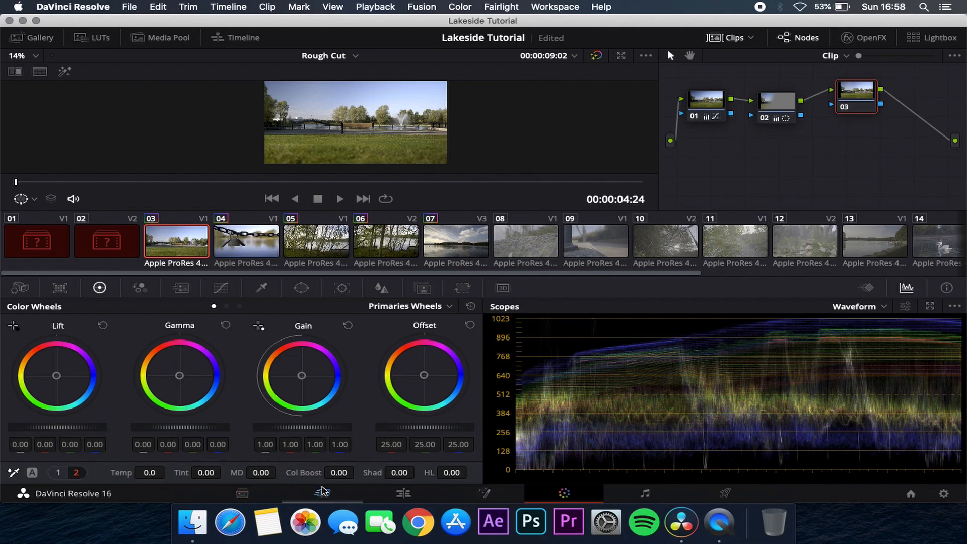
drag(336, 472, 331, 474)
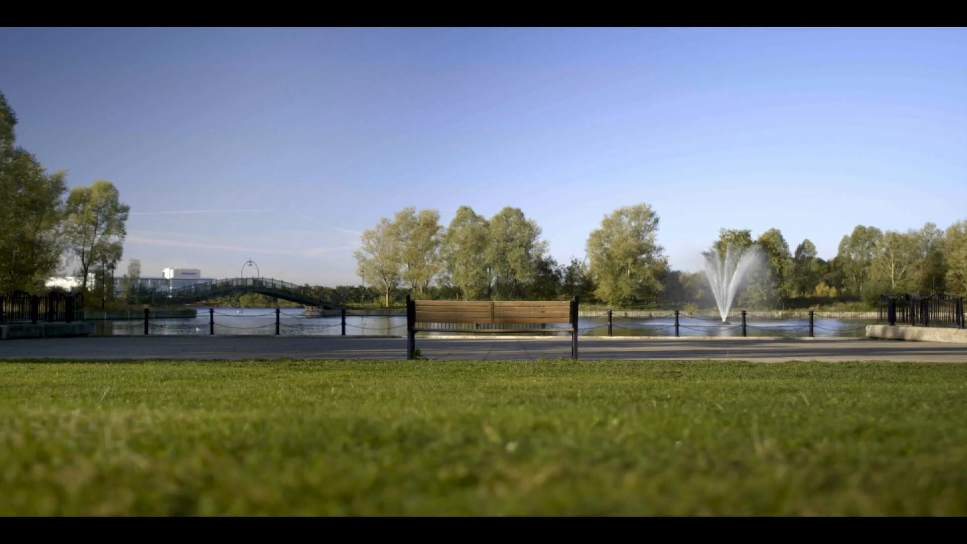
key(Escape)
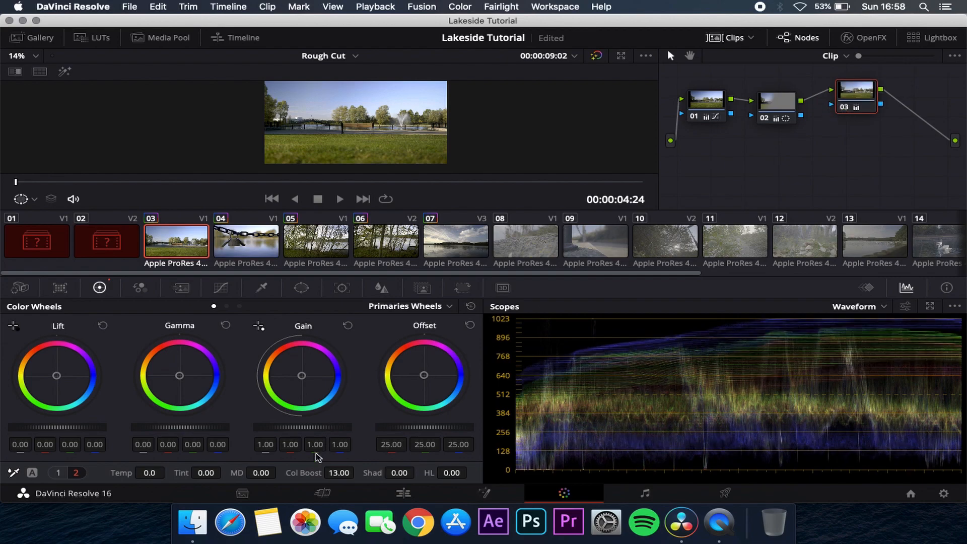
click(59, 472)
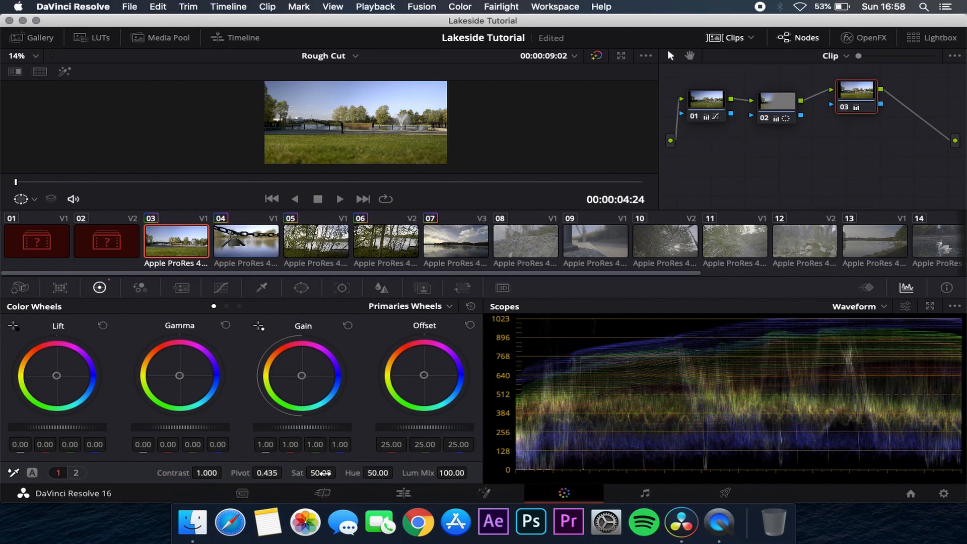
drag(321, 472, 374, 464)
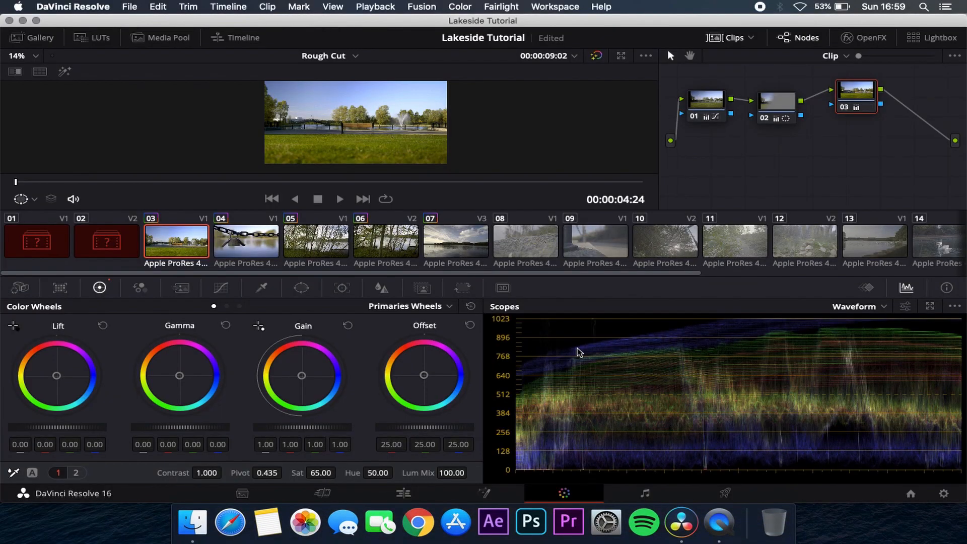
On node 03 of the padlock shot, clip 04, set Saturation to 64.00 and Color Boost to 12.50, and check it in full screen
click(249, 249)
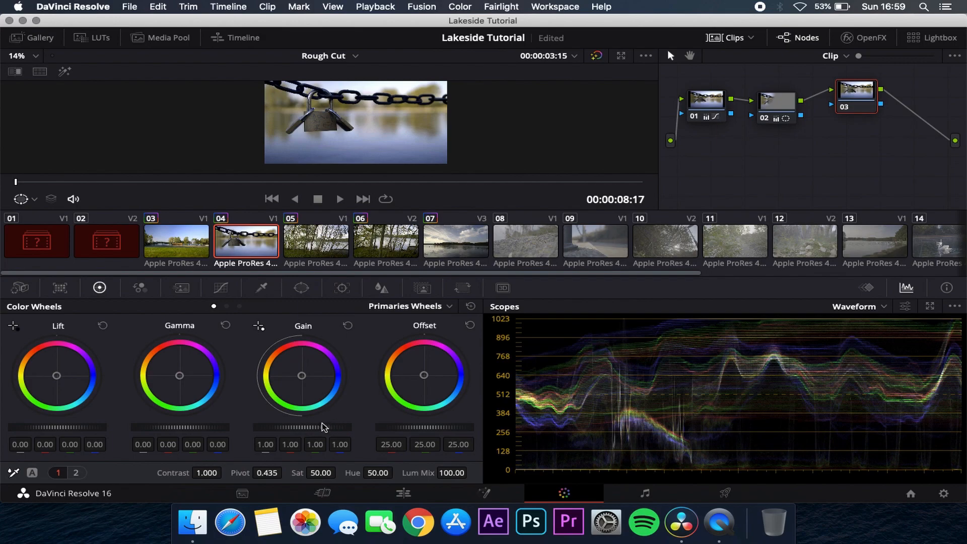
click(319, 472)
drag(319, 472, 362, 472)
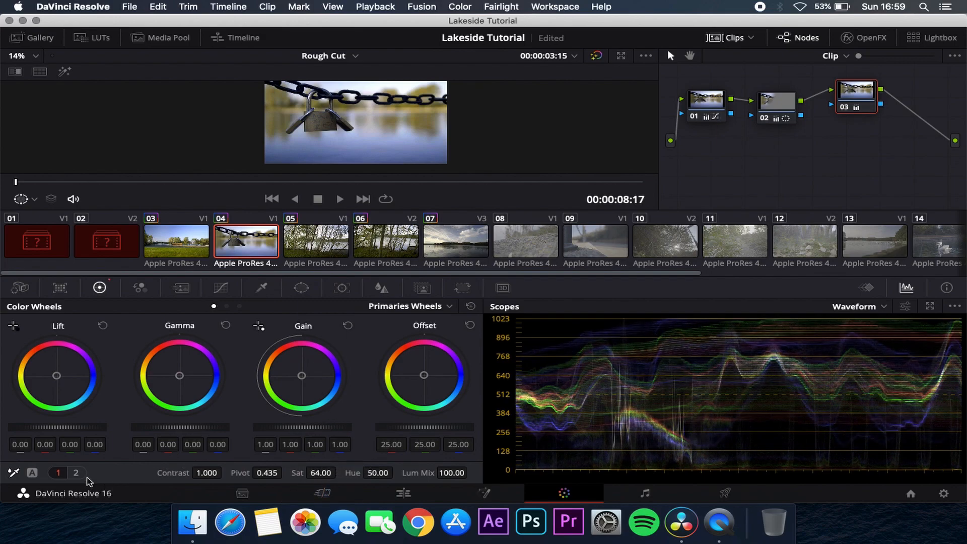
click(76, 472)
click(340, 472)
drag(340, 471, 352, 472)
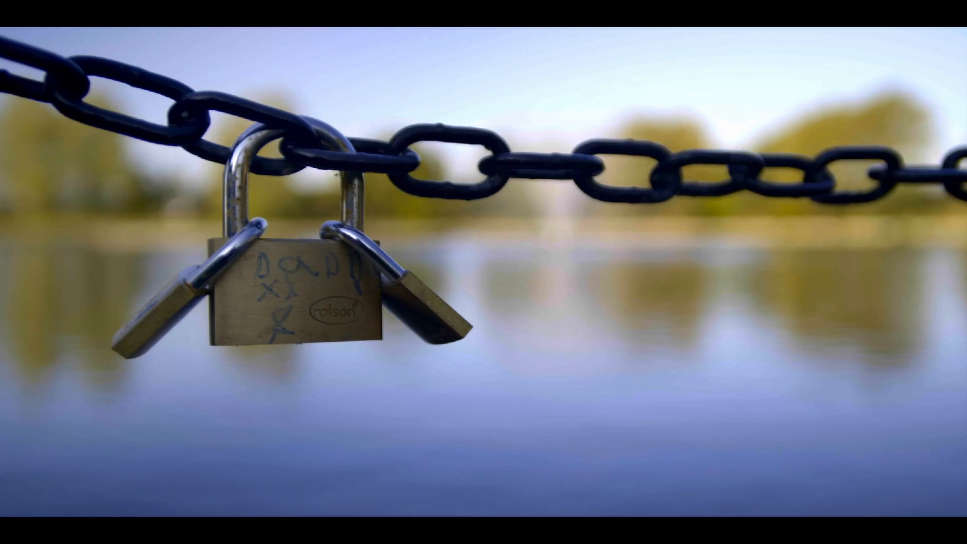
key(Escape)
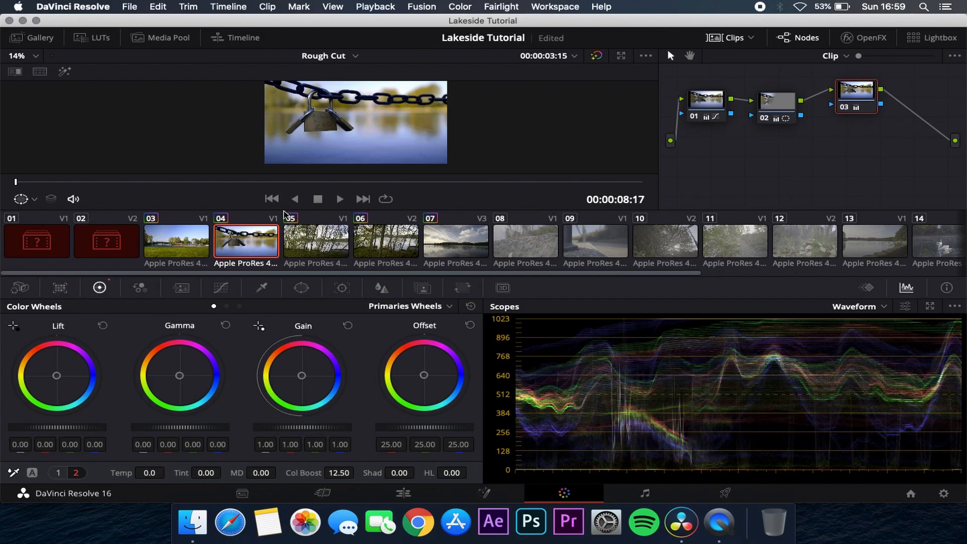
Warm clip 04 by setting node 03's Temp to 430.0 and check the shot in full screen
drag(150, 472, 180, 474)
key(super+f)
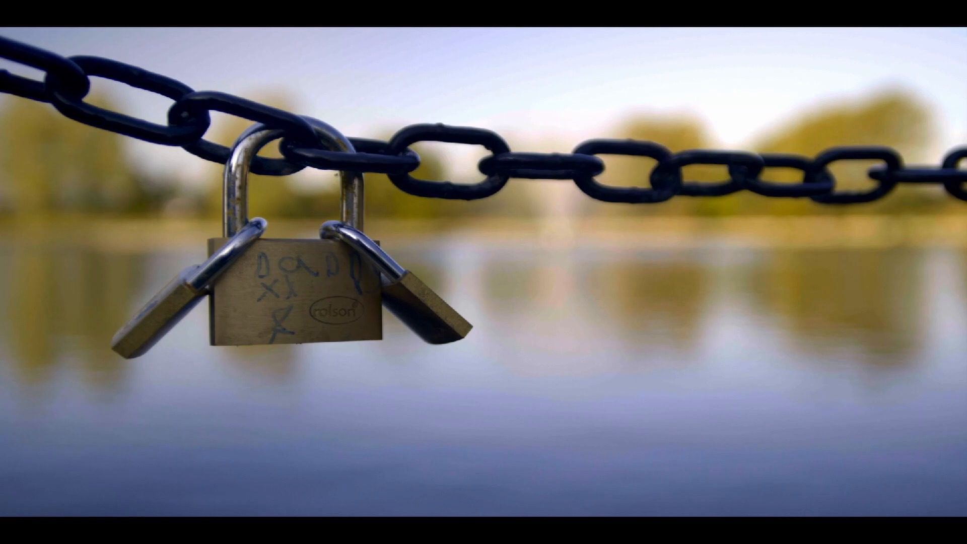
key(Escape)
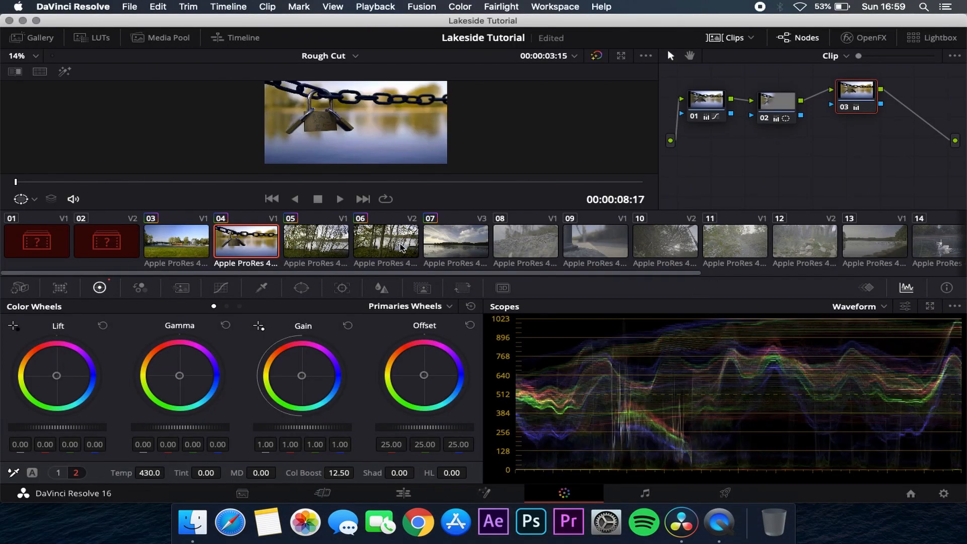
On node 01 of clip 07, set Color Boost to 23.00 and Saturation to 61.60, and check the lake shot in full screen
click(484, 236)
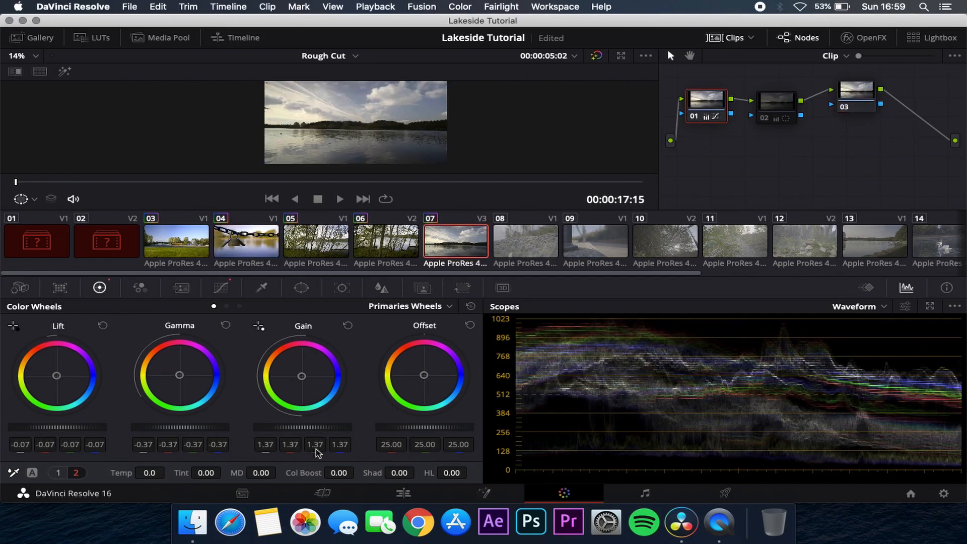
drag(339, 474, 372, 473)
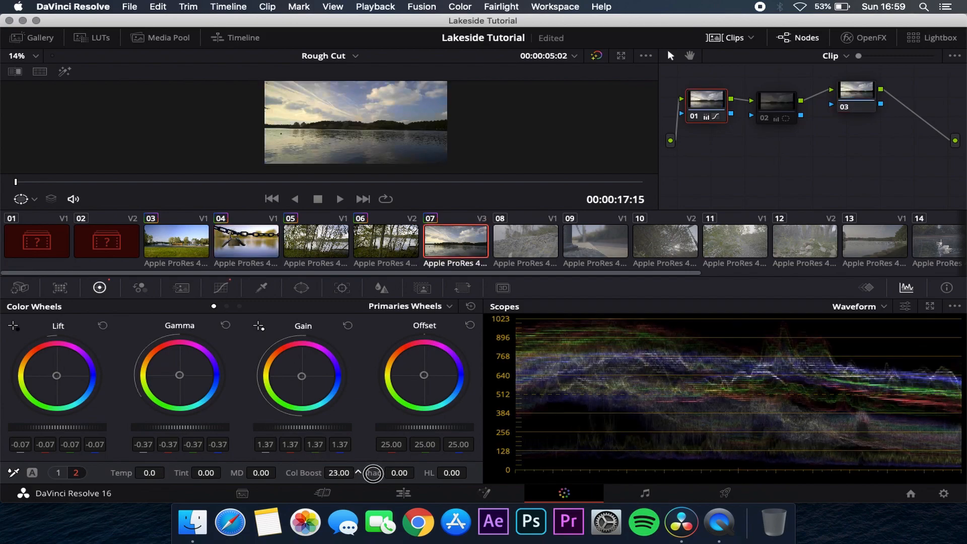
click(68, 472)
drag(319, 473, 362, 472)
key(super+f)
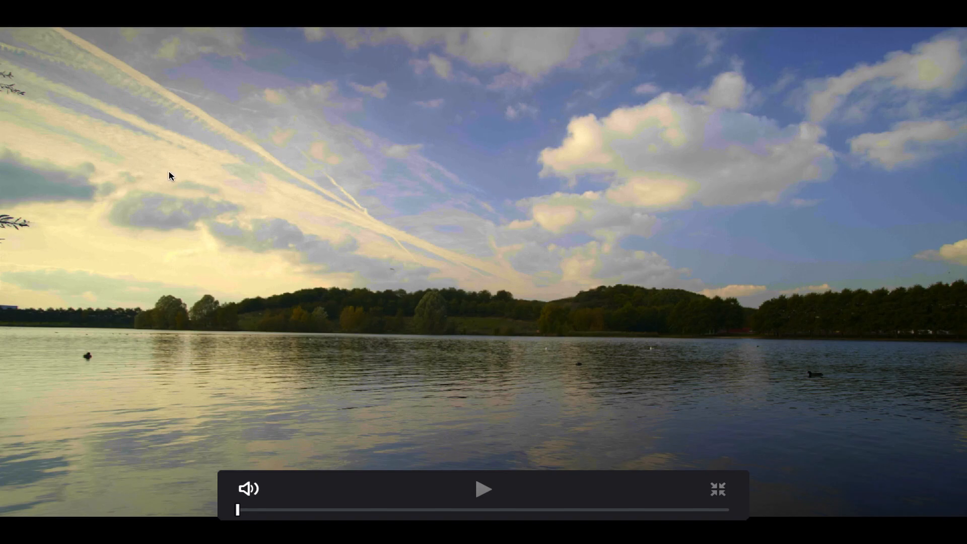
key(super+f)
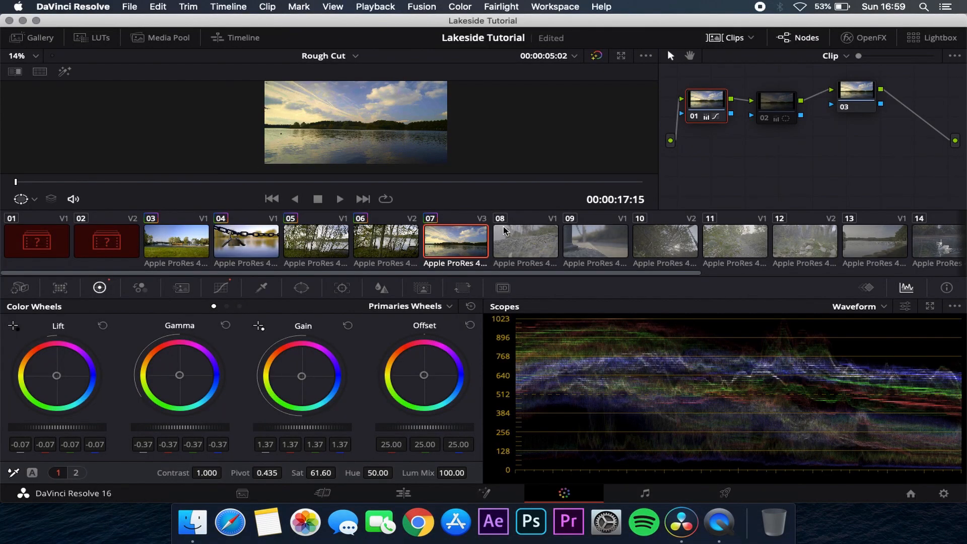
Readjust node 01 on clip 07 to Gain 1.33 and Gamma -0.34
drag(309, 428, 279, 427)
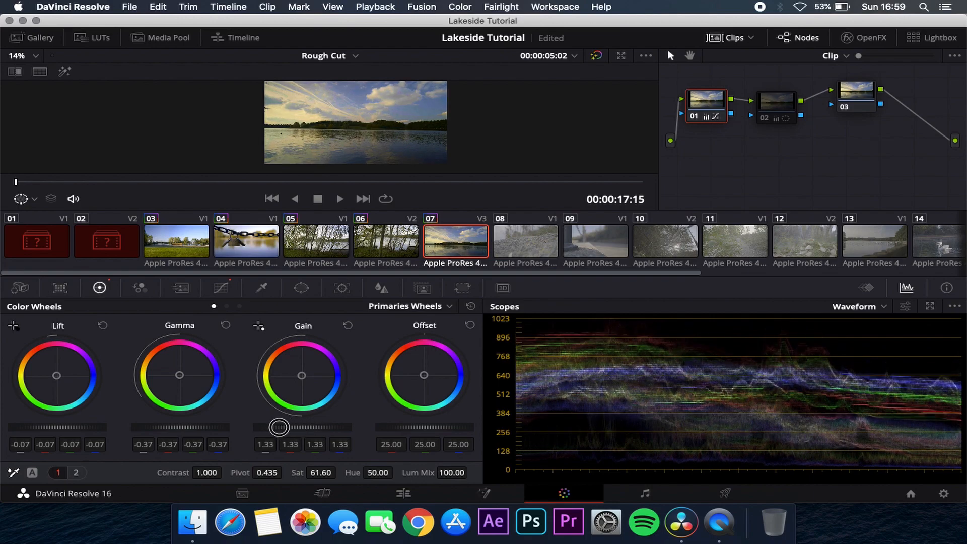
drag(181, 427, 263, 409)
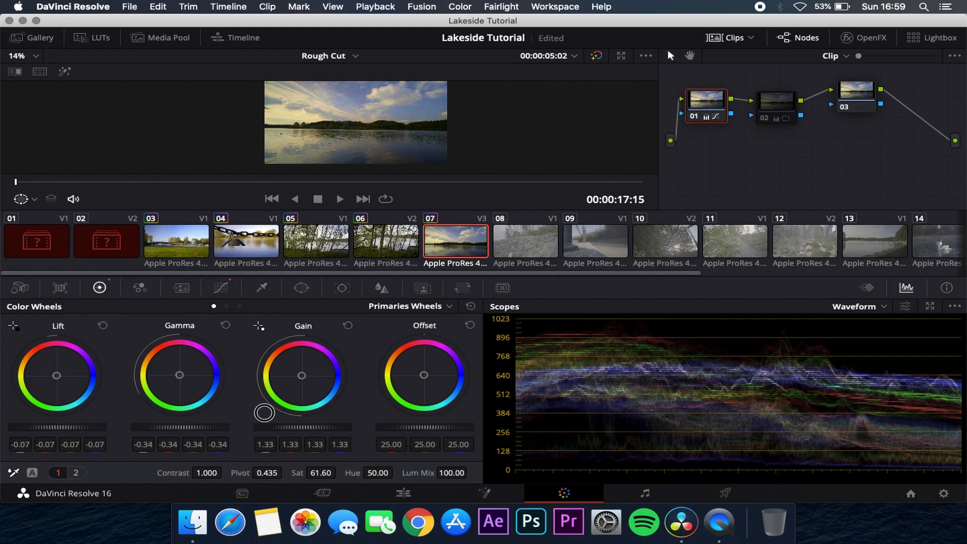